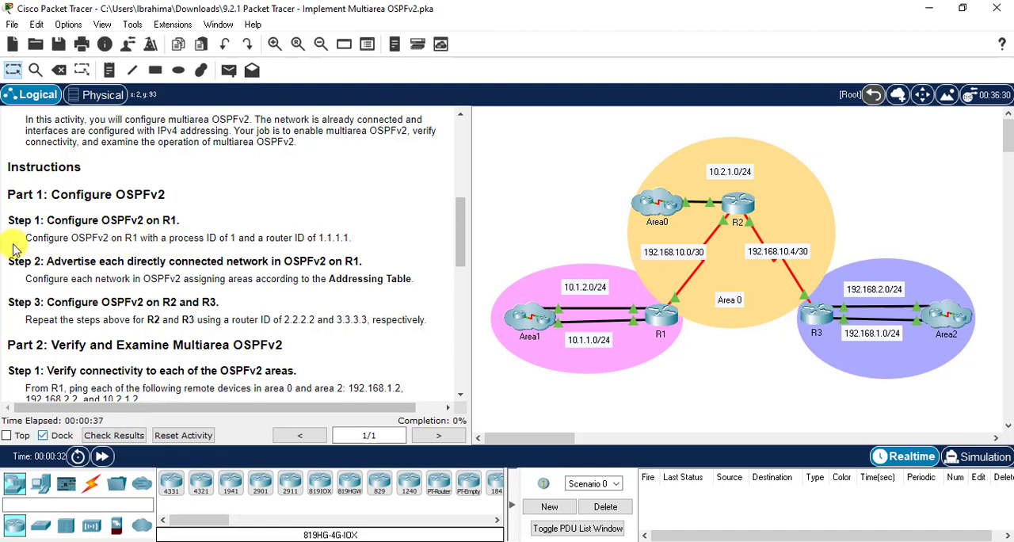
- Check the OSPFv2 instructions for R1, open R1's command line and enter global configuration mode
{"action": "left_click_drag", "start_coordinate": [19, 238], "coordinate": [353, 236]}
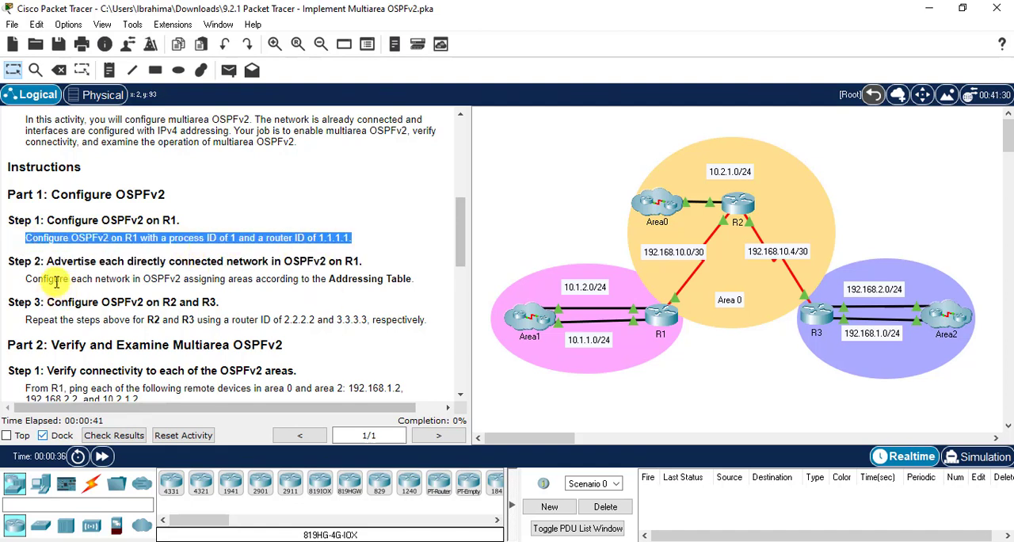
{"action": "left_click_drag", "start_coordinate": [414, 279], "coordinate": [72, 283]}
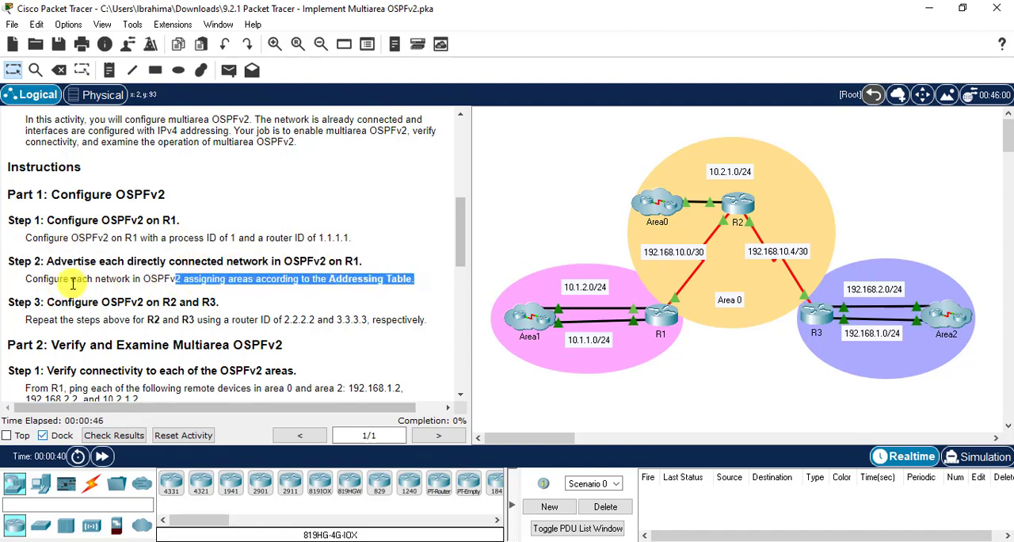
{"action": "left_click", "coordinate": [3, 290]}
{"action": "left_click", "coordinate": [661, 315]}
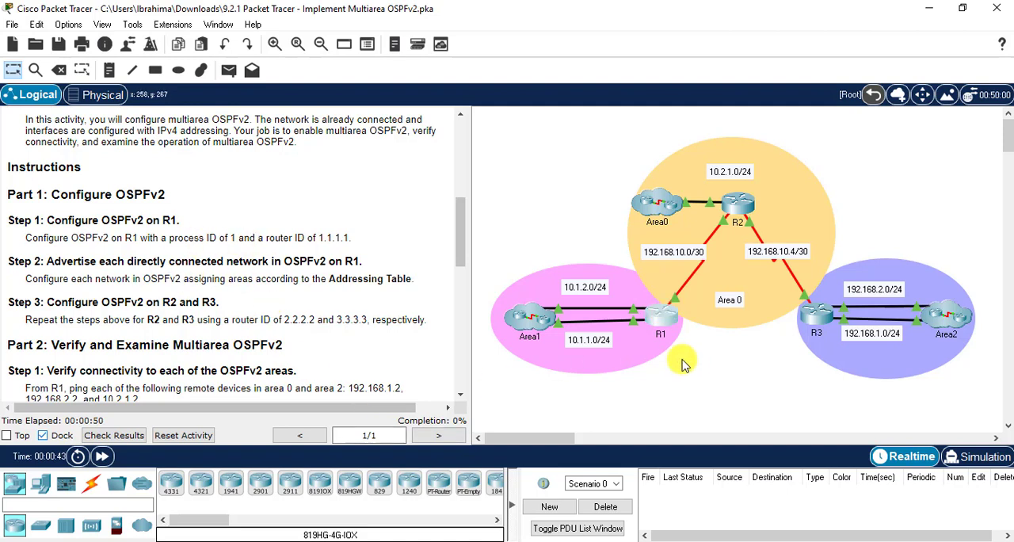
{"action": "key", "text": "Return"}
{"action": "key", "text": "Return"}
{"action": "type", "text": "en"}
{"action": "key", "text": "Return"}
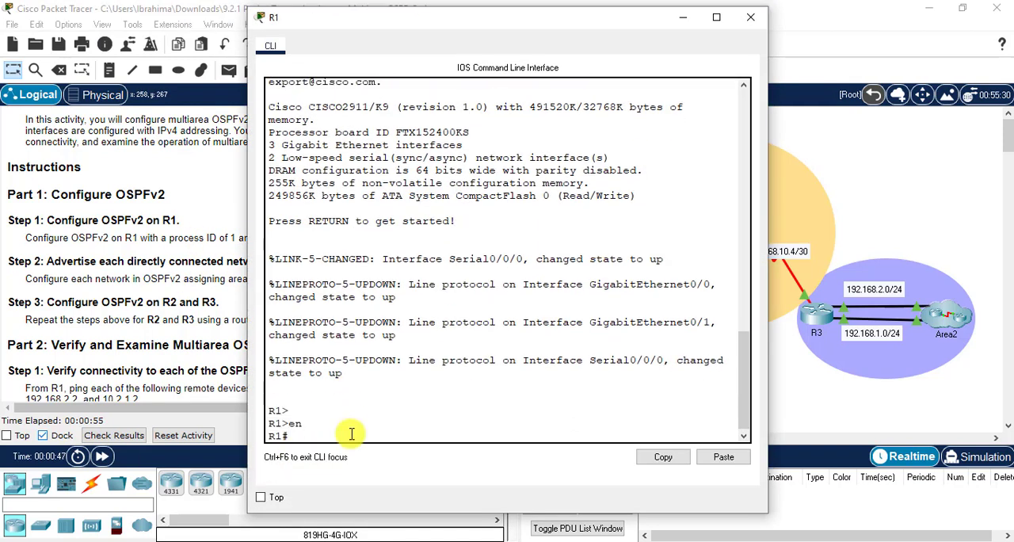
{"action": "type", "text": "conf t"}
{"action": "key", "text": "Return"}
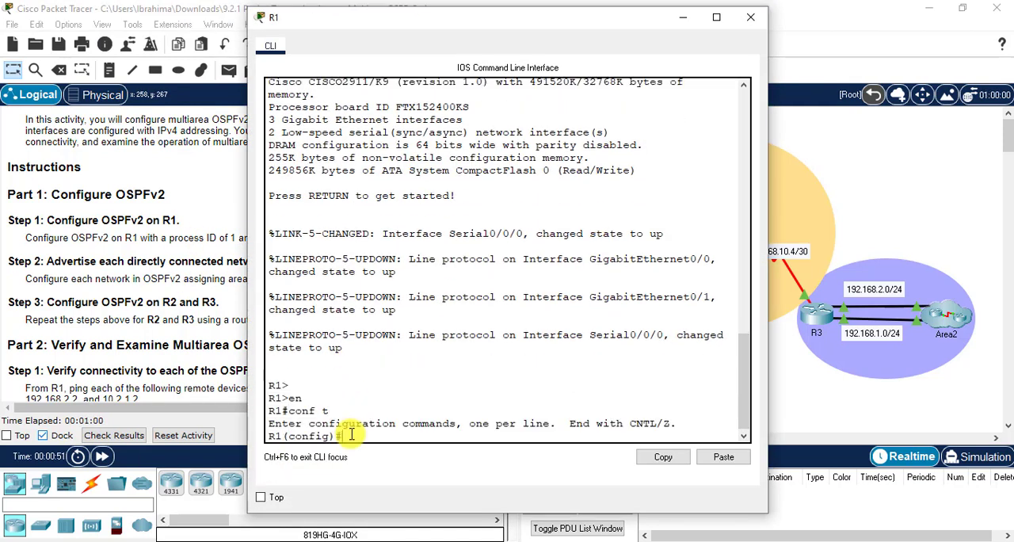
- Start OSPF process 1 on R1 and set its router ID to 1.1.1.1
{"action": "type", "text": "rou"}
{"action": "key", "text": "Tab"}
{"action": "type", "text": "os"}
{"action": "key", "text": "Tab"}
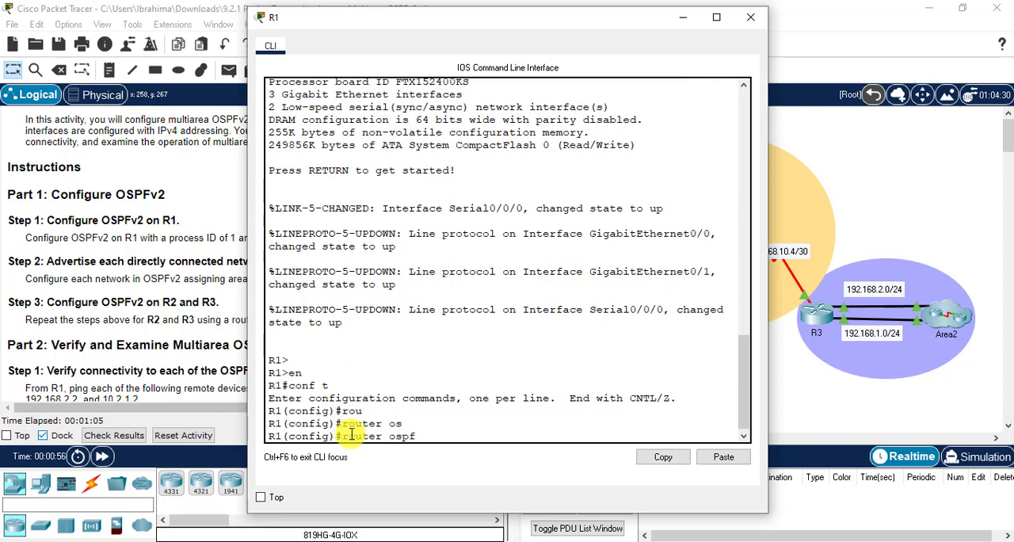
{"action": "type", "text": "1"}
{"action": "key", "text": "Return"}
{"action": "type", "text": "router)#rou"}
{"action": "key", "text": "Tab"}
{"action": "type", "text": "1.1.1.1"}
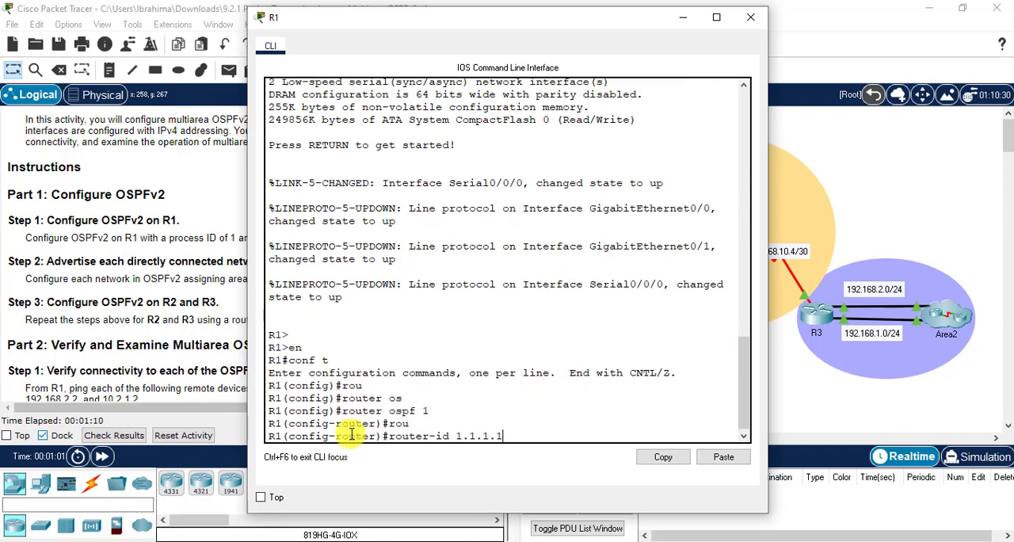
{"action": "key", "text": "Return"}
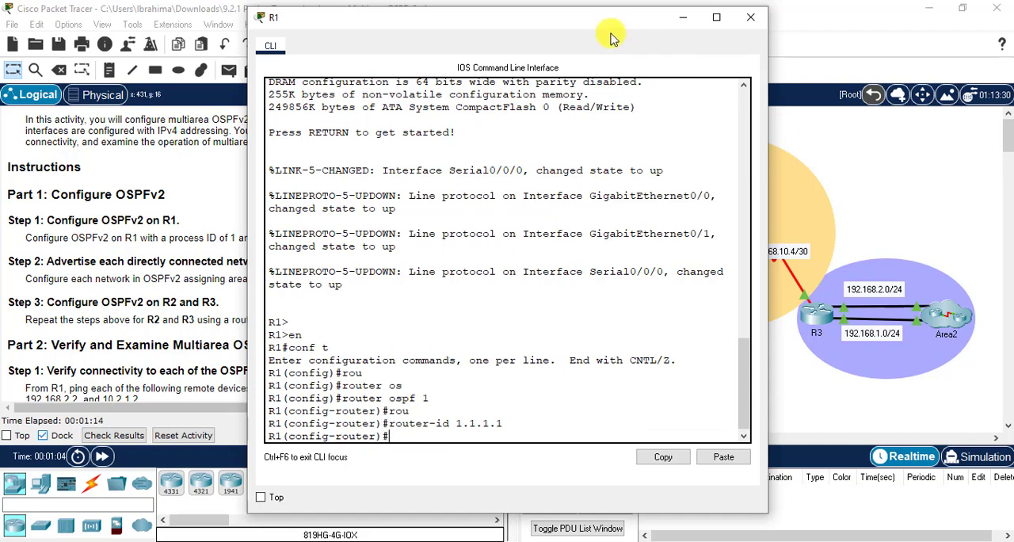
- Move the R1 window aside so that the network addresses in the topology stay readable
{"action": "left_click_drag", "start_coordinate": [607, 31], "coordinate": [842, 32]}
{"action": "left_click_drag", "start_coordinate": [466, 242], "coordinate": [458, 273]}
{"action": "left_click", "coordinate": [660, 317]}
{"action": "left_click_drag", "start_coordinate": [668, 28], "coordinate": [164, 29]}
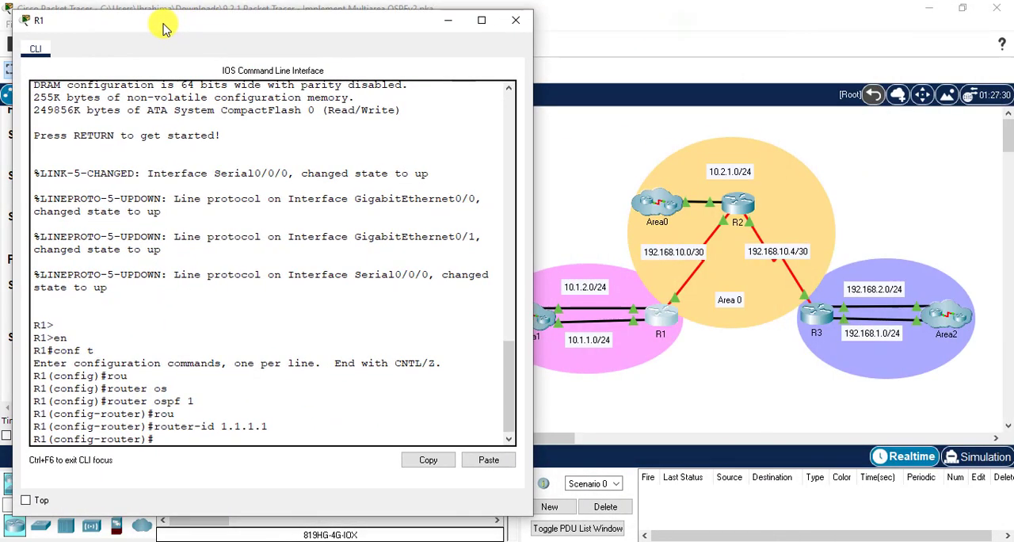
- Advertise network 10.1.1.0 with wildcard mask 0.0.0.255 in OSPF area 1 on R1
{"action": "key", "text": "Return"}
{"action": "key", "text": "Return"}
{"action": "type", "text": "net"}
{"action": "key", "text": "Tab"}
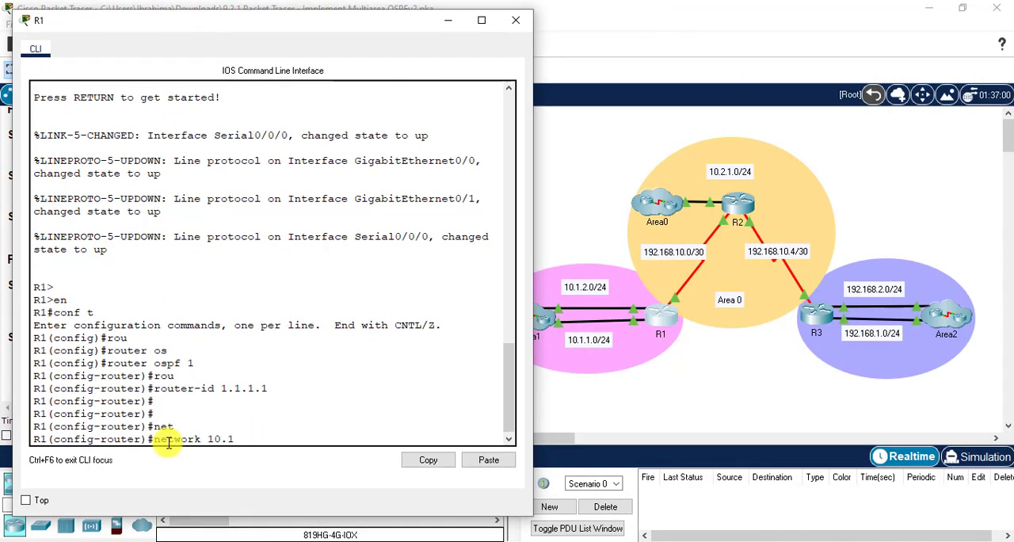
{"action": "type", "text": "10.1.1.0 0.0.0.255 are"}
{"action": "key", "text": "Tab"}
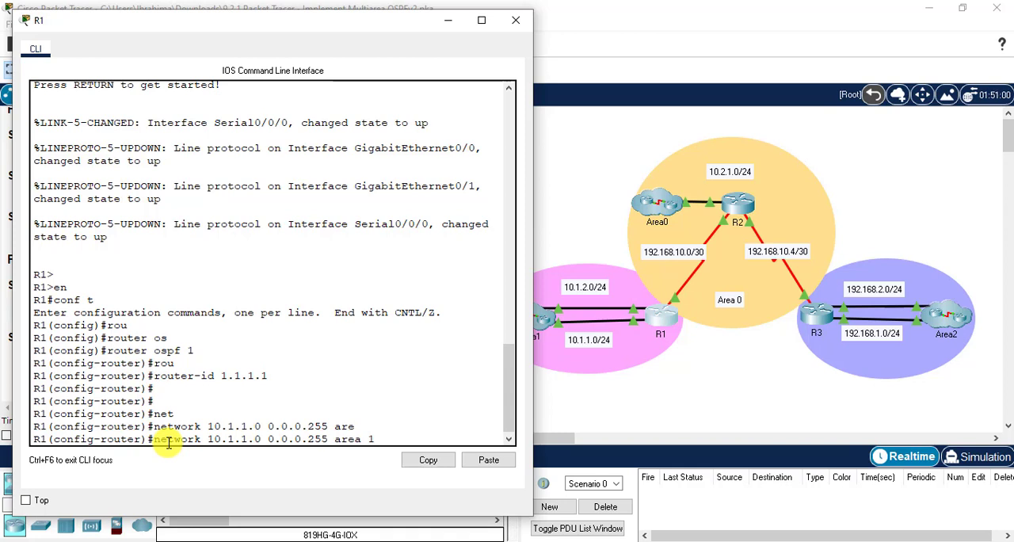
{"action": "type", "text": "1"}
{"action": "key", "text": "Return"}
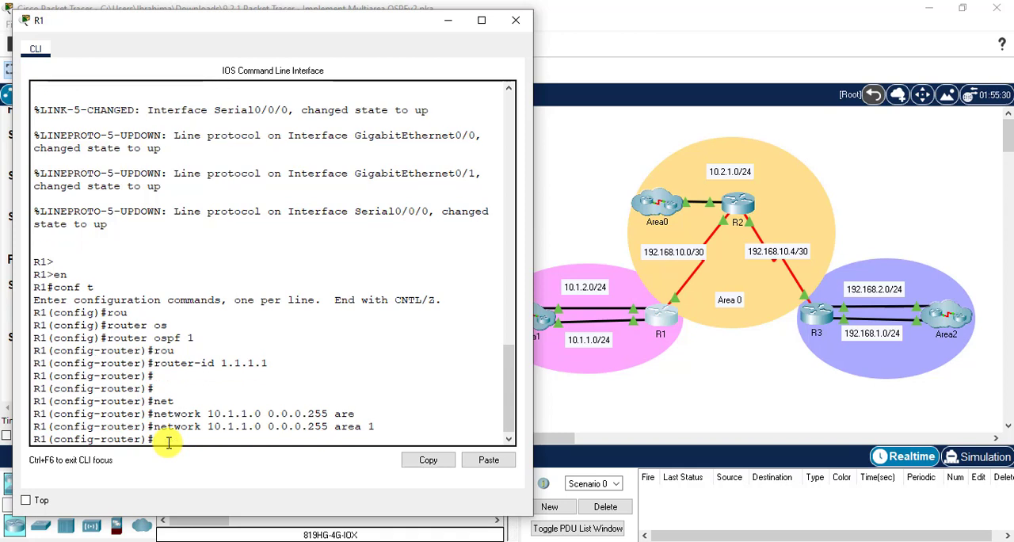
- Advertise network 10.1.2.0 with wildcard mask 0.0.0.255 in OSPF area 1 on R1
{"action": "type", "text": "net"}
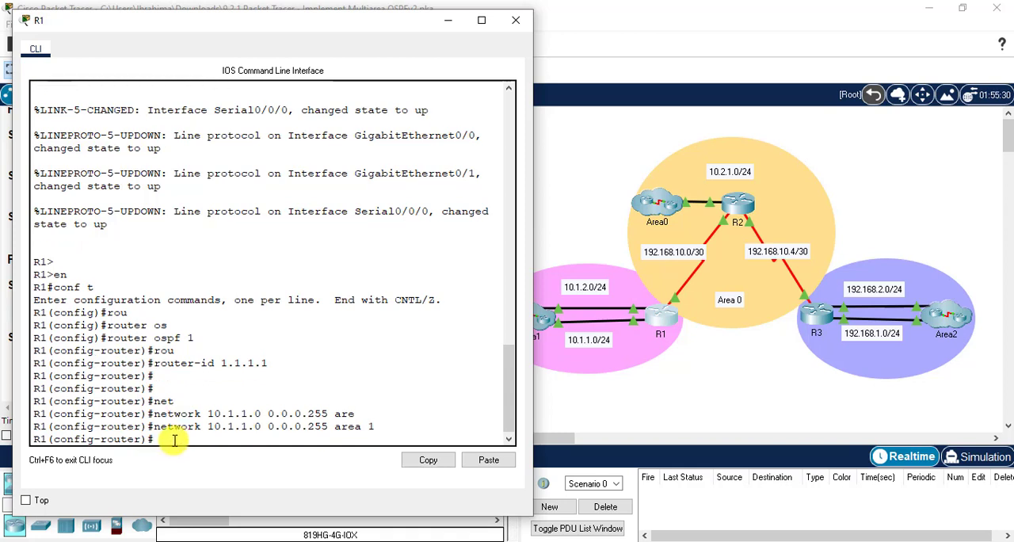
{"action": "key", "text": "Tab"}
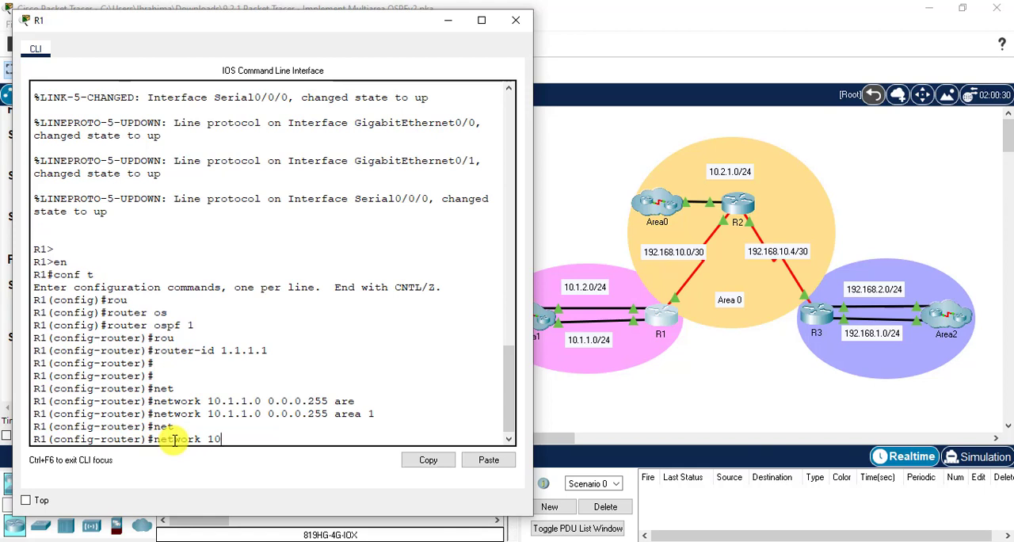
{"action": "type", "text": "10.1.2."}
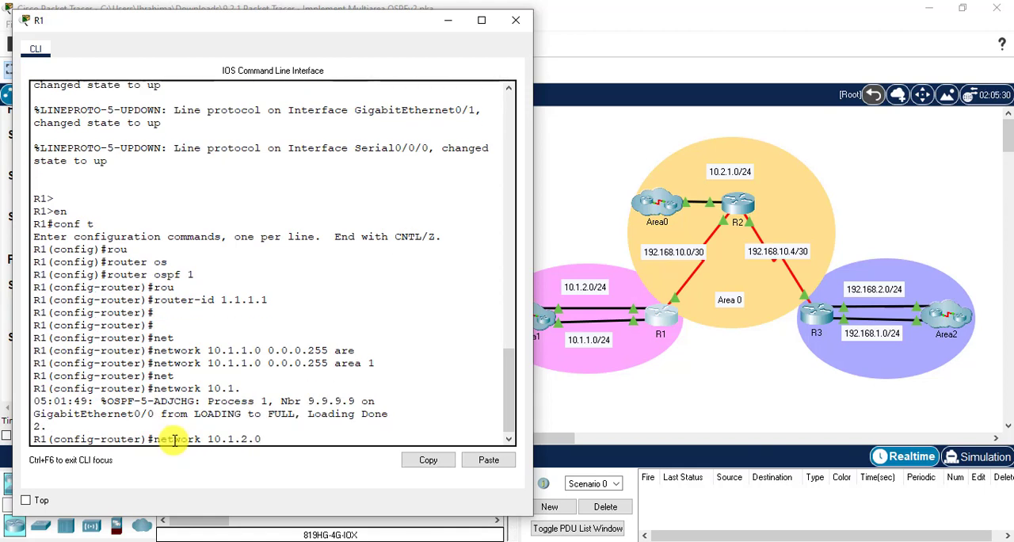
{"action": "type", "text": "0 0.0.0.255 are"}
{"action": "key", "text": "Tab"}
{"action": "type", "text": "1"}
{"action": "key", "text": "Return"}
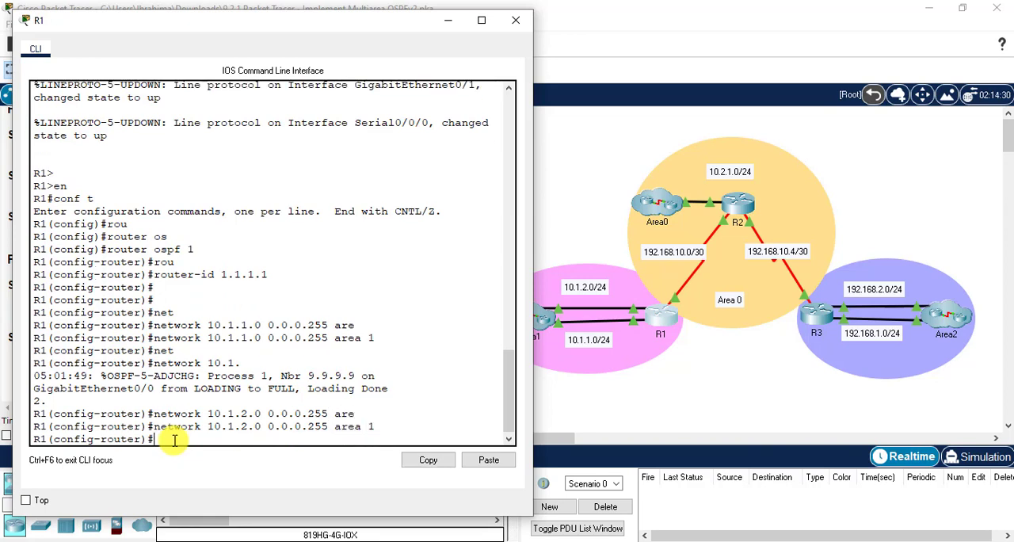
- Advertise network 192.168.10.0 with wildcard mask 0.0.0.3 in area 0 on R1 and exit router configuration mode
{"action": "type", "text": "net"}
{"action": "key", "text": "Tab"}
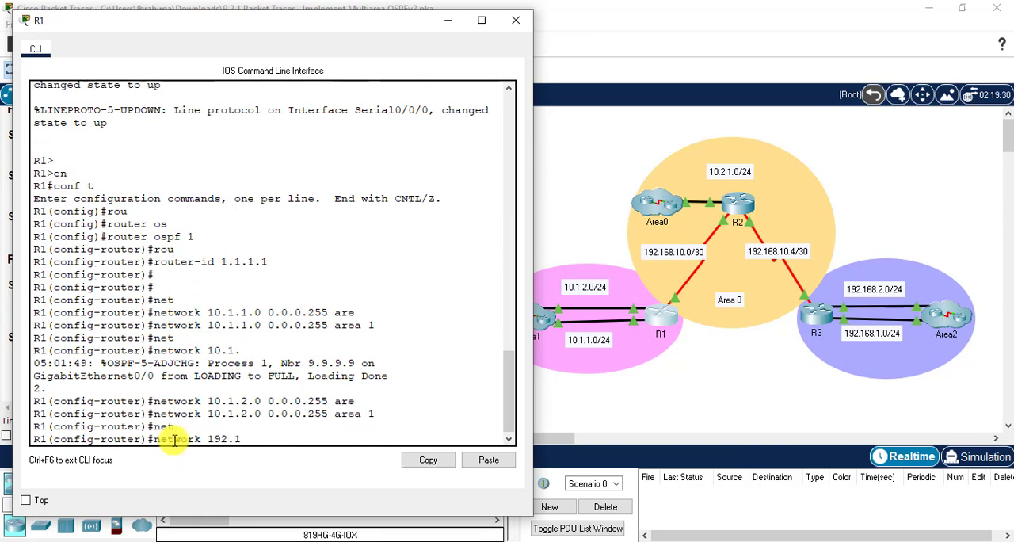
{"action": "type", "text": "192.168.10.0 0."}
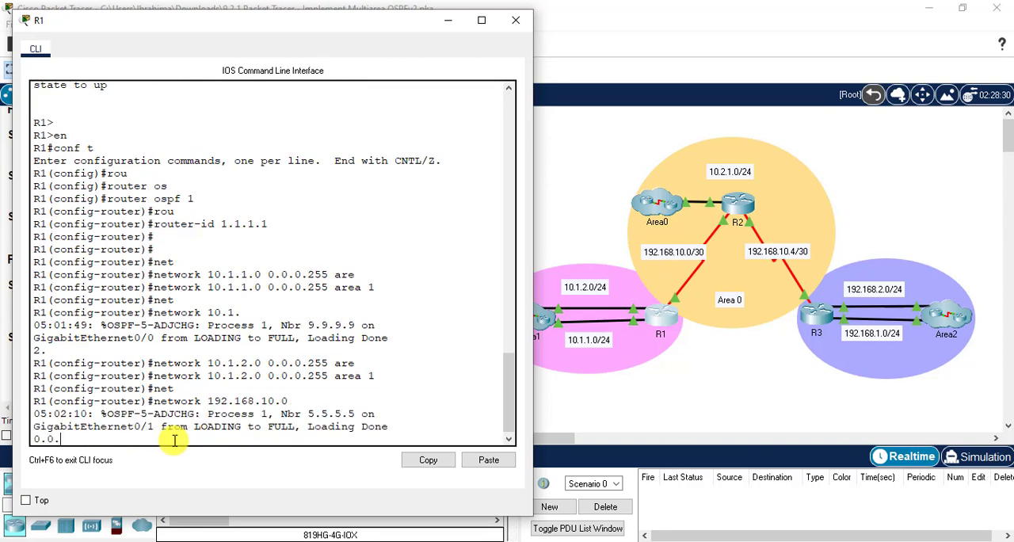
{"action": "type", "text": "0"}
{"action": "key", "text": "Tab"}
{"action": "type", "text": ".3"}
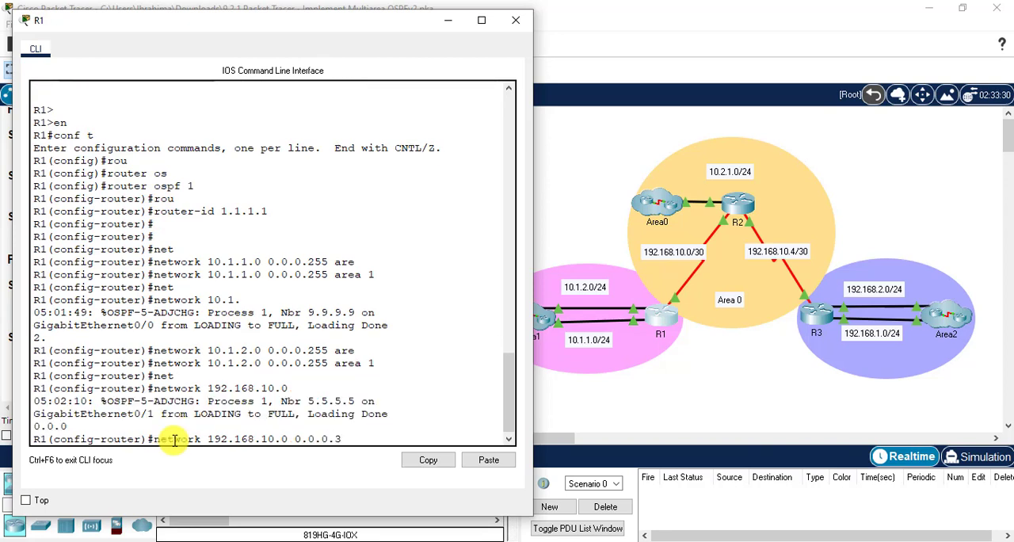
{"action": "type", "text": " are"}
{"action": "key", "text": "Tab"}
{"action": "key", "text": "Return"}
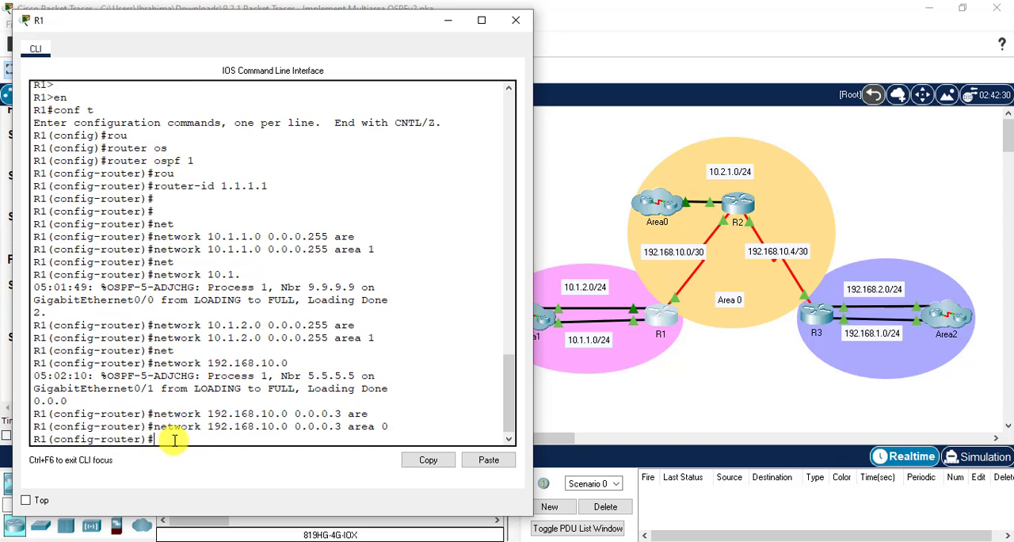
{"action": "type", "text": "exit"}
{"action": "key", "text": "Return"}
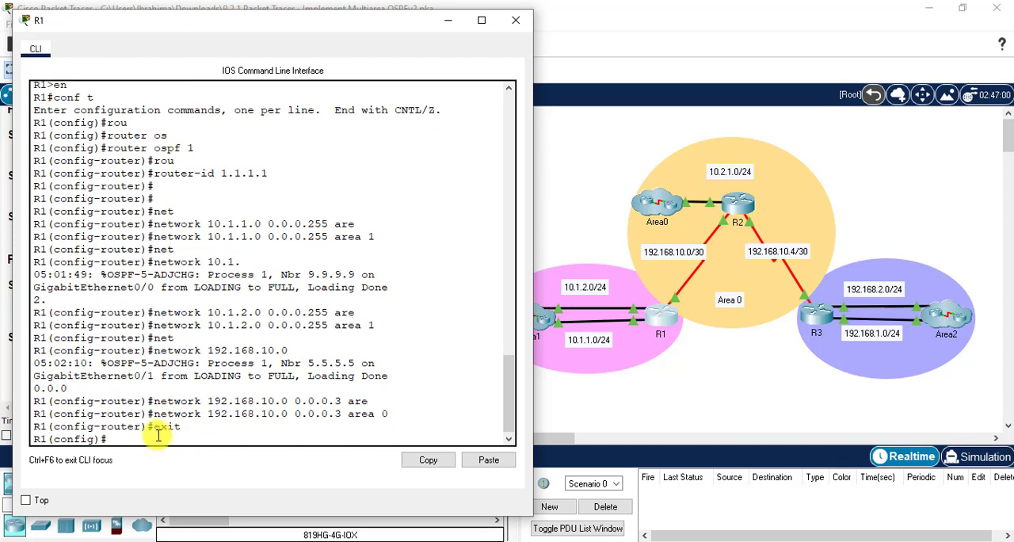
- Minimize the R1 window and read the Step 3 instruction on the router IDs for R2 and R3
{"action": "left_click", "coordinate": [448, 20]}
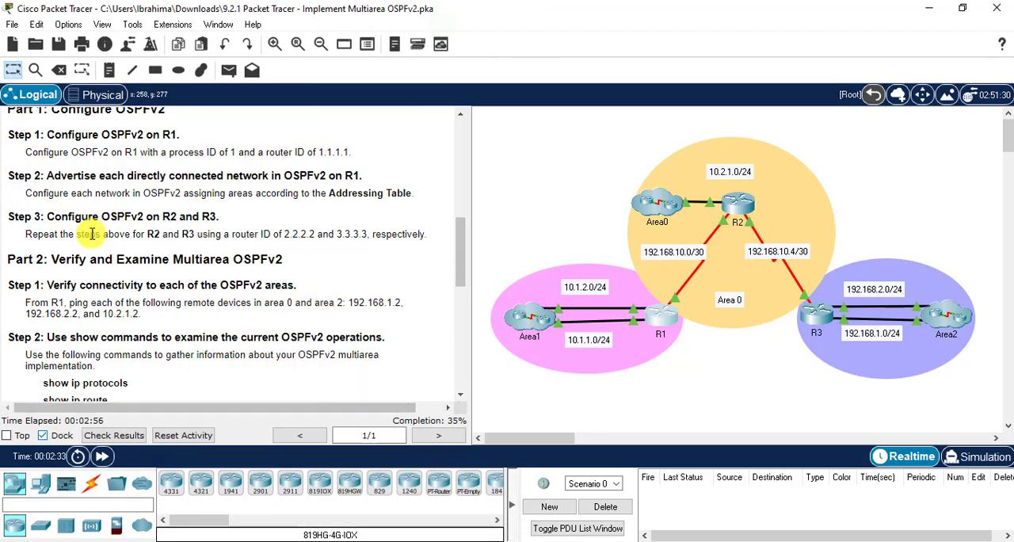
{"action": "left_click_drag", "start_coordinate": [32, 234], "coordinate": [433, 233]}
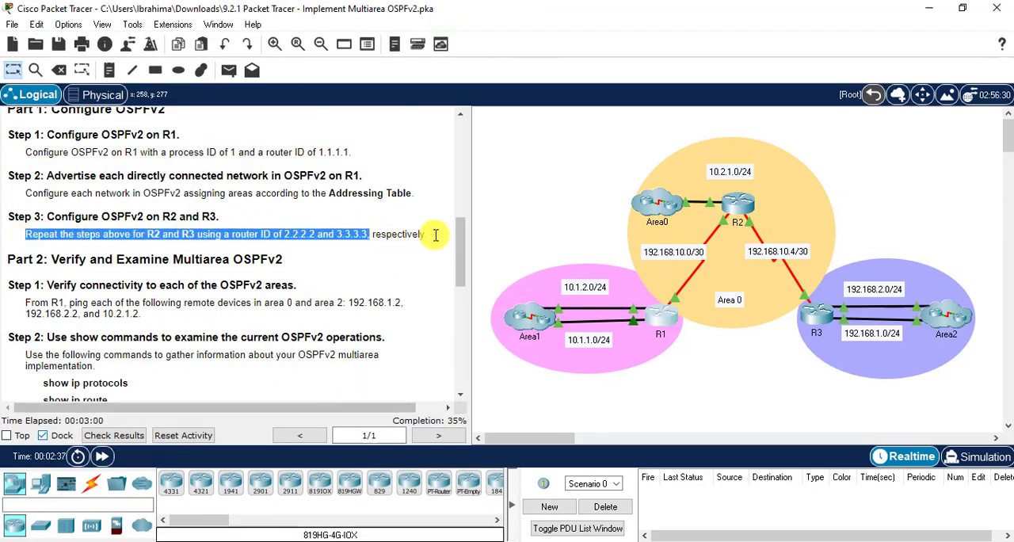
{"action": "left_click", "coordinate": [101, 261]}
{"action": "double_click", "coordinate": [154, 234]}
{"action": "double_click", "coordinate": [300, 233]}
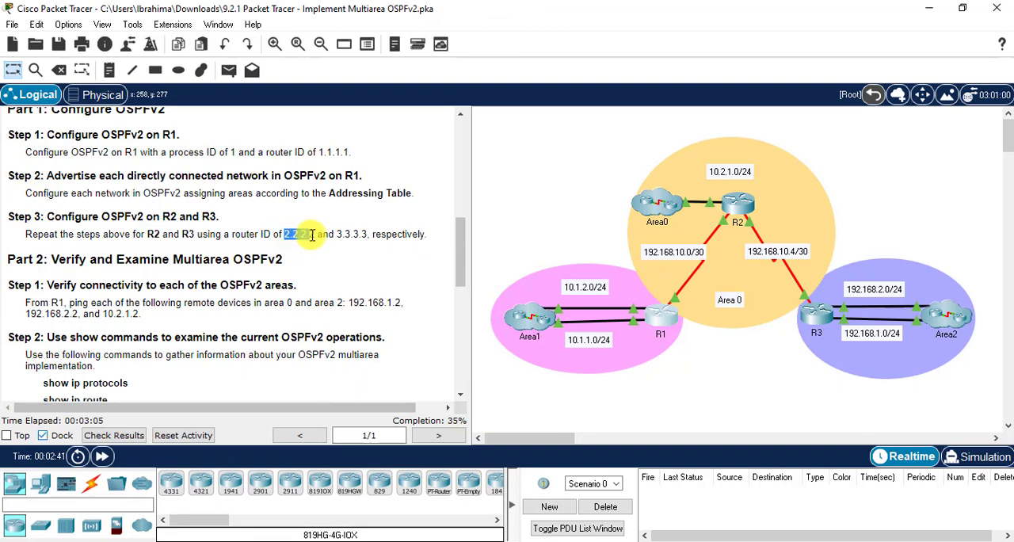
{"action": "double_click", "coordinate": [188, 233]}
{"action": "double_click", "coordinate": [354, 234]}
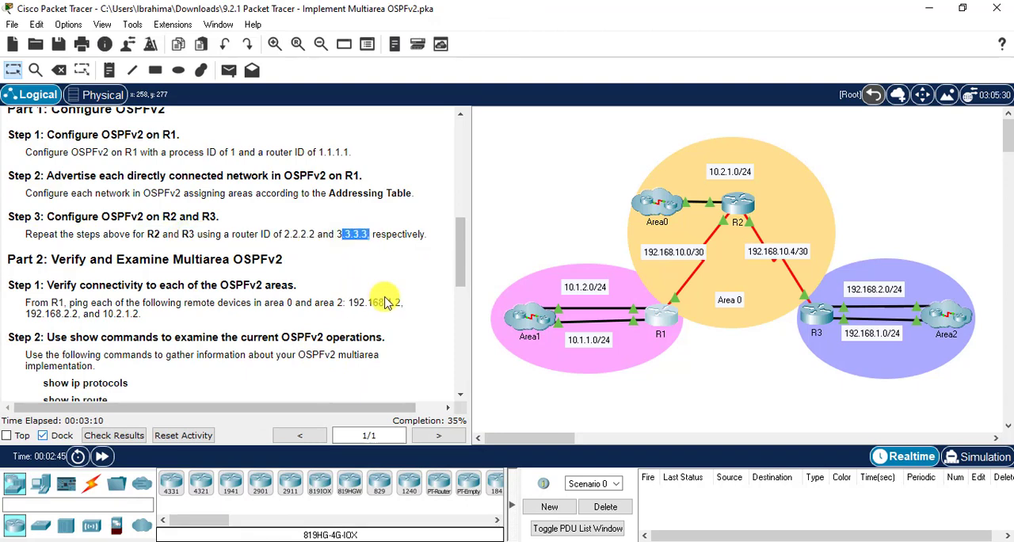
- Open R2's command line and enter global configuration mode
{"action": "left_click", "coordinate": [740, 213]}
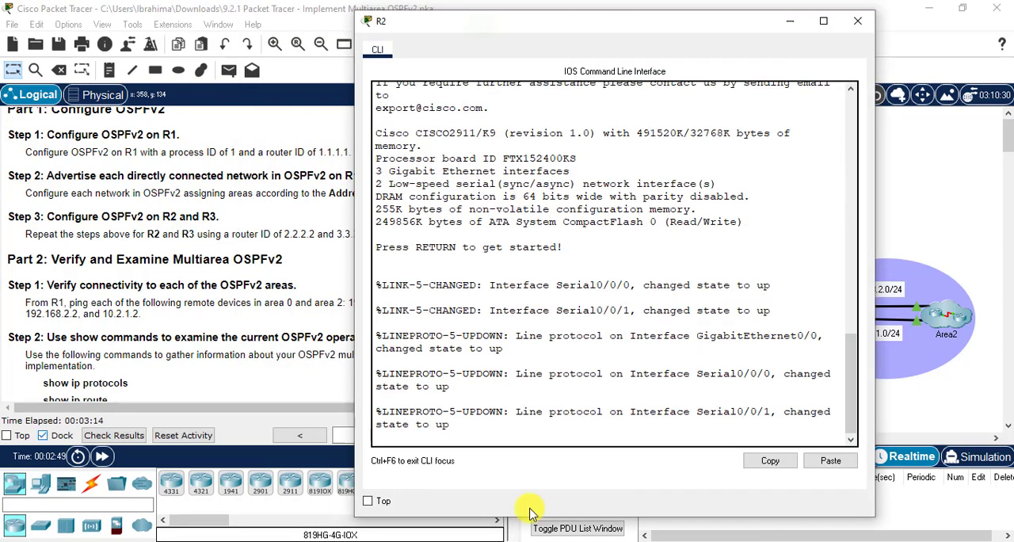
{"action": "key", "text": "Return"}
{"action": "key", "text": "Return"}
{"action": "type", "text": "en"}
{"action": "key", "text": "Return"}
{"action": "type", "text": "conf t"}
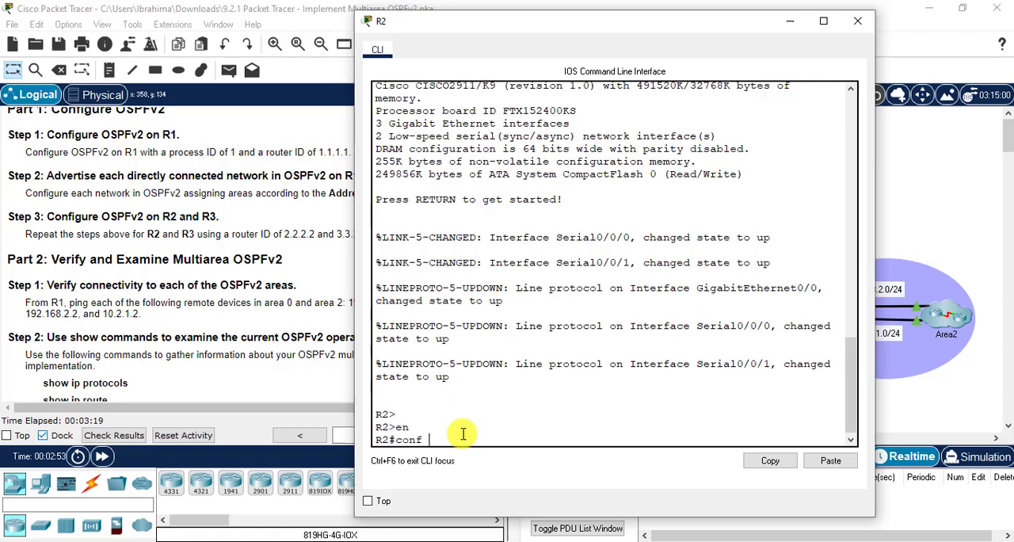
{"action": "key", "text": "Return"}
- Start OSPF process 1 on R2 and set its router ID to 2.2.2.2
{"action": "key", "text": "Tab"}
{"action": "type", "text": "os"}
{"action": "key", "text": "Tab"}
{"action": "type", "text": "1"}
{"action": "key", "text": "Return"}
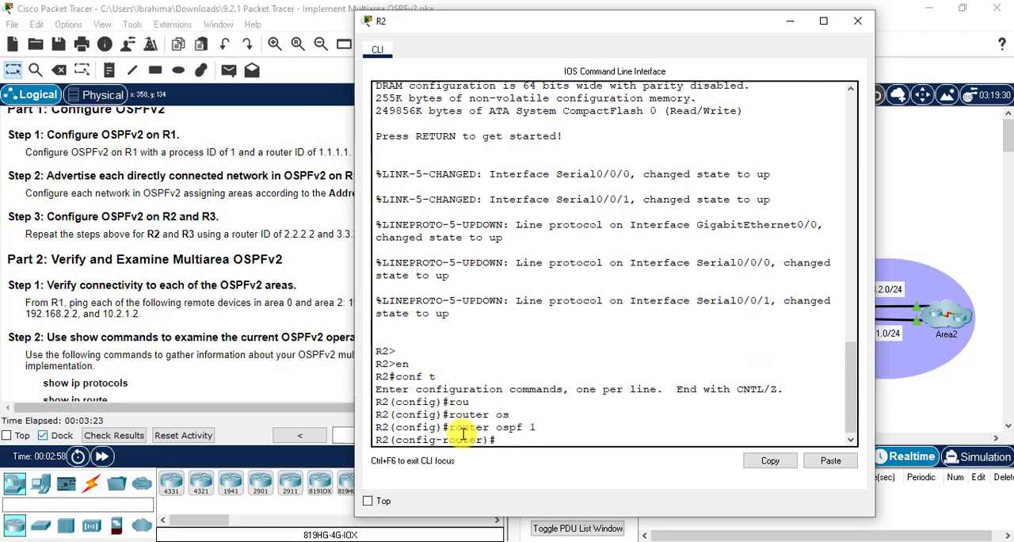
{"action": "type", "text": "rou"}
{"action": "key", "text": "Tab"}
{"action": "type", "text": "2.2.2.2"}
{"action": "key", "text": "Return"}
- Advertise network 10.2.1.0 with wildcard mask 0.0.0.255 in OSPF area 0 on R2
{"action": "type", "text": "net"}
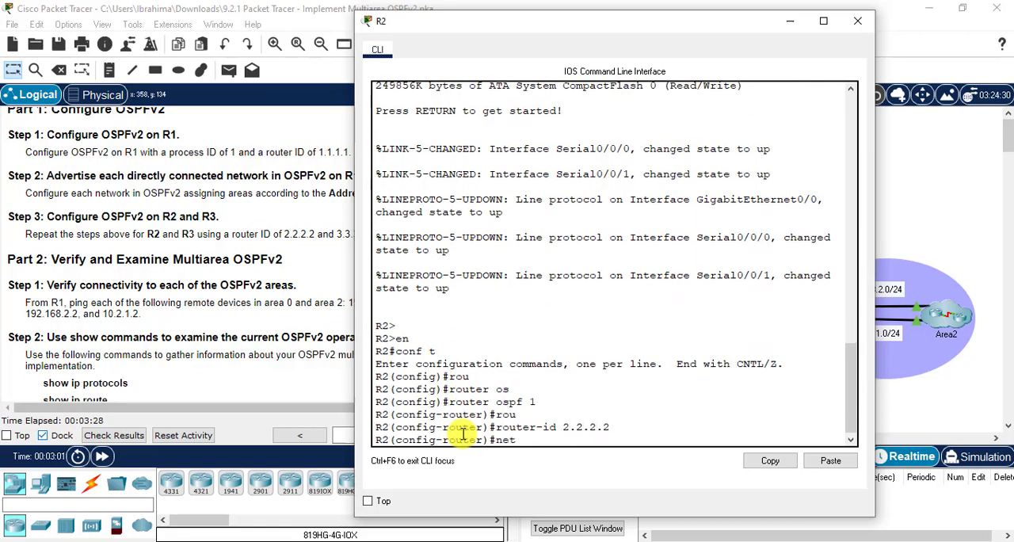
{"action": "key", "text": "Tab"}
{"action": "type", "text": "10.2."}
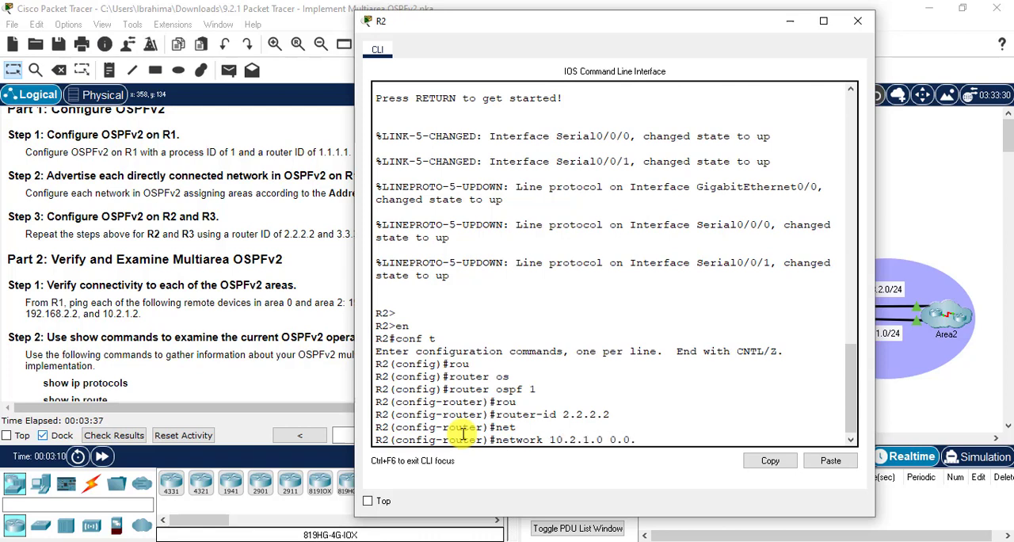
{"action": "type", "text": "1.0 0.0.0.255 area 0"}
{"action": "key", "text": "Return"}
- Advertise network 192.168.10.0 with wildcard mask 0.0.0.3 in OSPF area 0 on R2
{"action": "type", "text": "net"}
{"action": "key", "text": "Tab"}
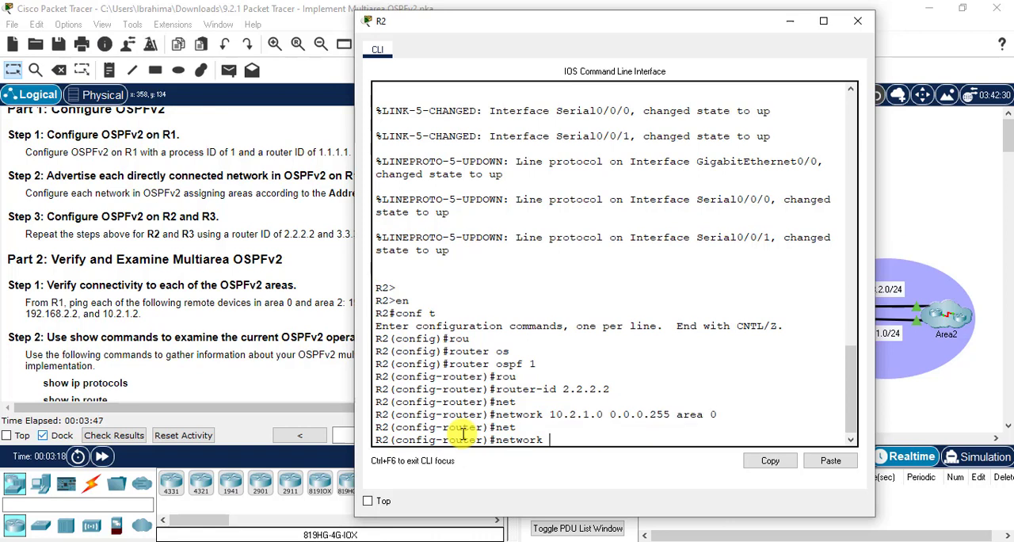
{"action": "type", "text": "192.168.10.0"}
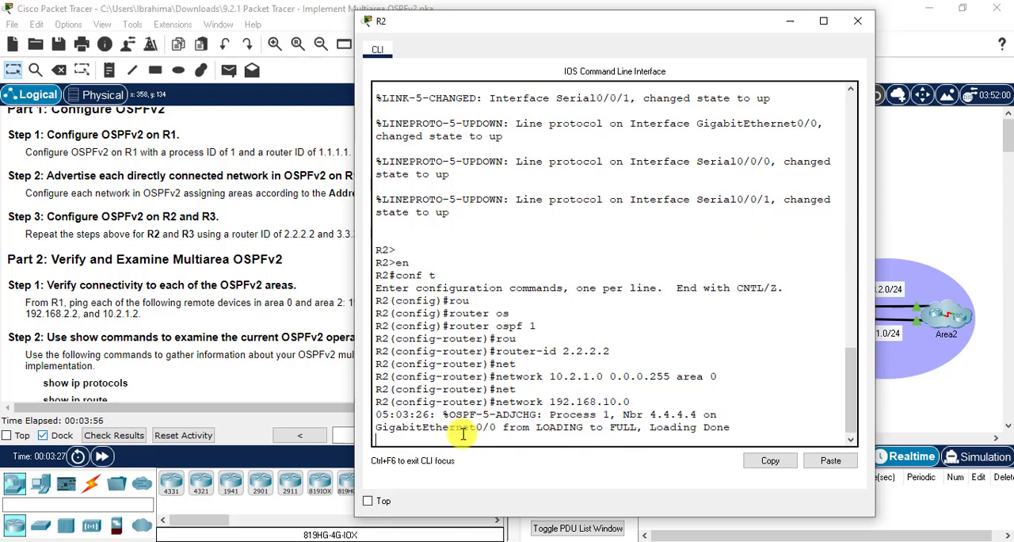
{"action": "type", "text": " 0.0."}
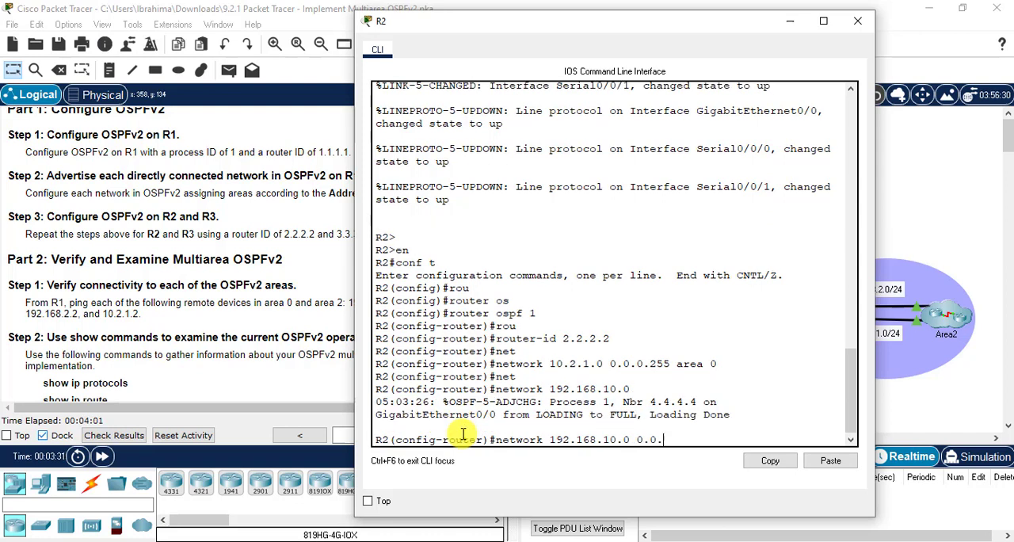
{"action": "type", "text": "0.3 are"}
{"action": "key", "text": "Tab"}
{"action": "type", "text": "0"}
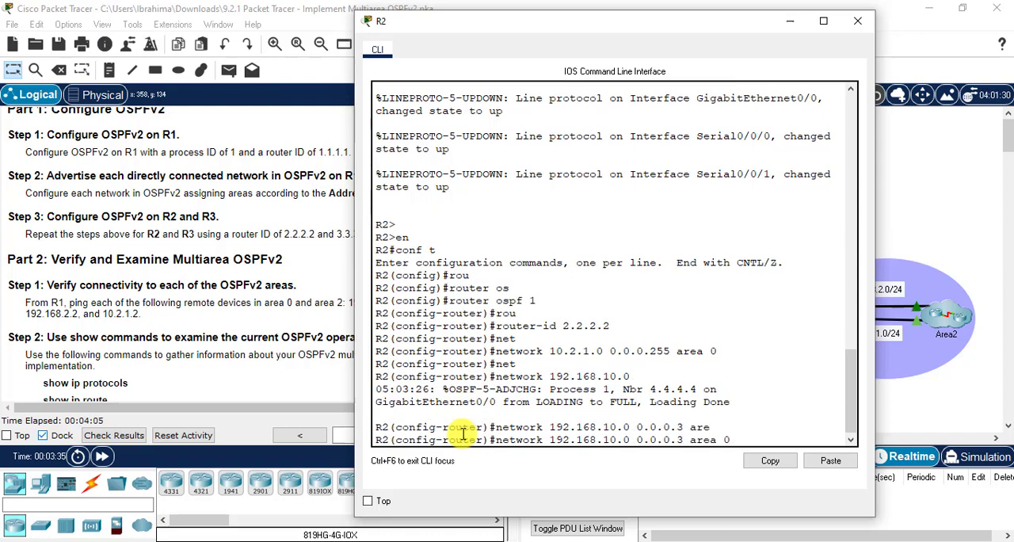
{"action": "key", "text": "Return"}
- Advertise network 192.168.10.4 with wildcard mask 0.0.0.3 in OSPF area 0 on R2
{"action": "type", "text": "net"}
{"action": "key", "text": "Tab"}
{"action": "type", "text": "192.168"}
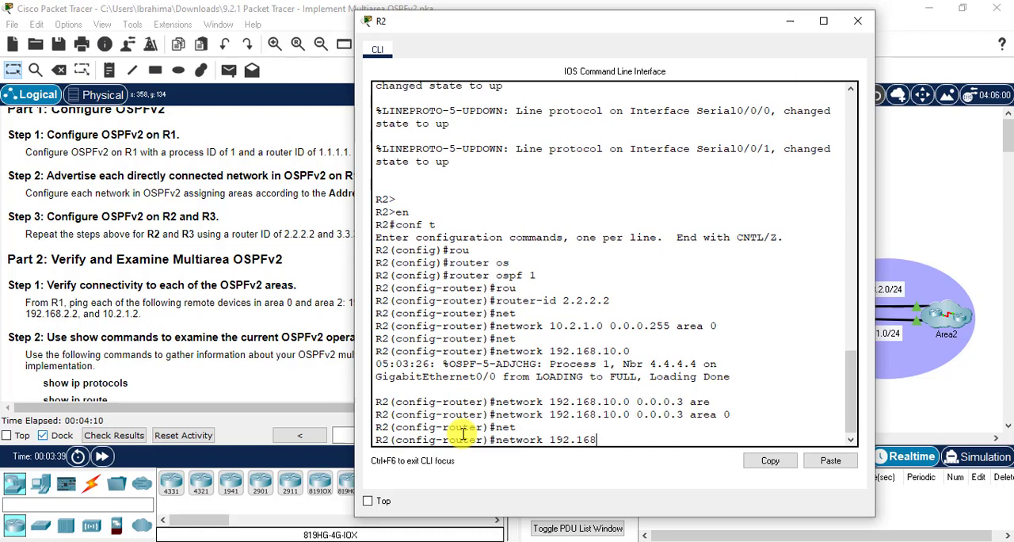
{"action": "type", "text": ".10.4"}
{"action": "key", "text": "Tab"}
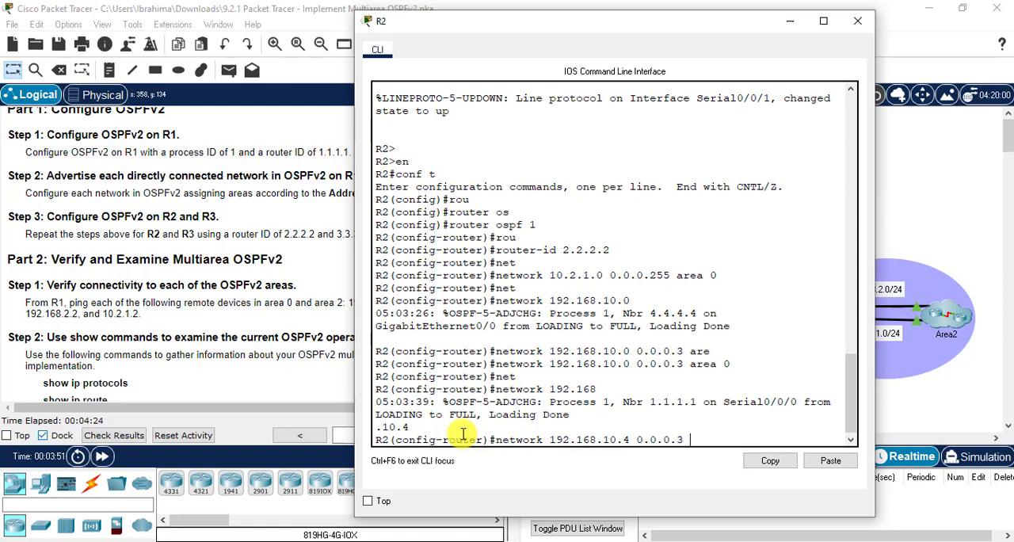
{"action": "type", "text": "0.0.0.3 are"}
{"action": "key", "text": "Tab"}
{"action": "type", "text": "0"}
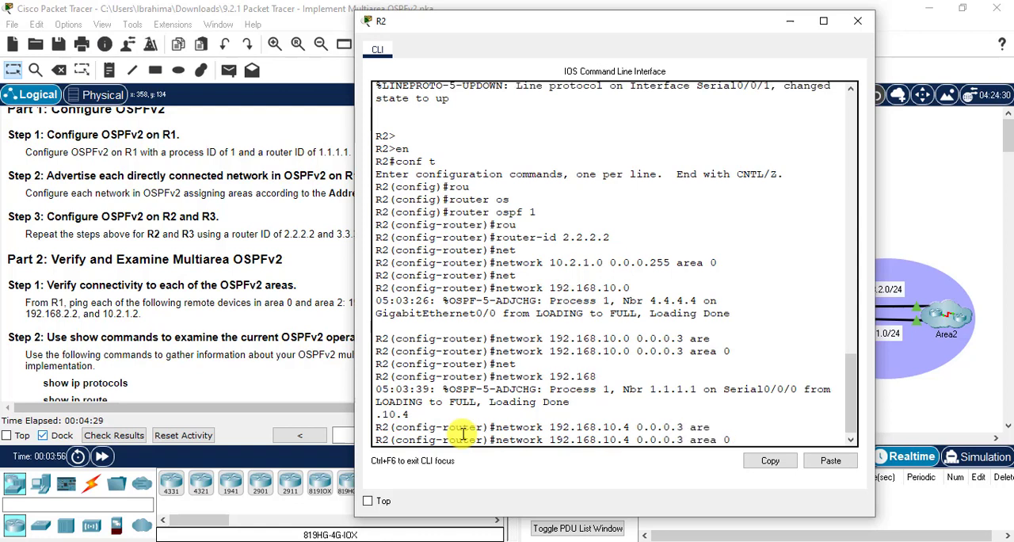
{"action": "key", "text": "Return"}
- Leave configuration mode on R2 back to privileged EXEC mode and minimize its window
{"action": "type", "text": "exit"}
{"action": "key", "text": "Return"}
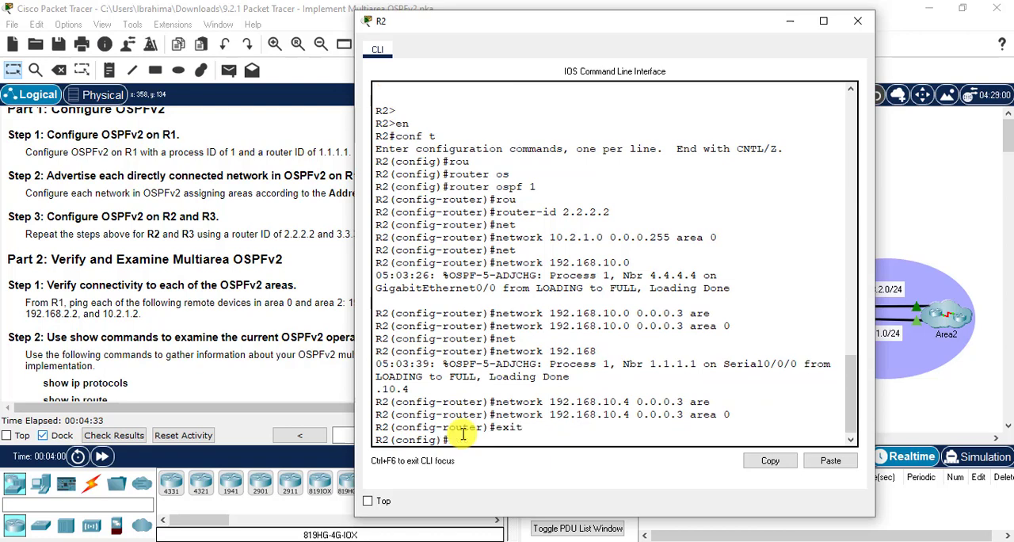
{"action": "type", "text": "exit"}
{"action": "key", "text": "Return"}
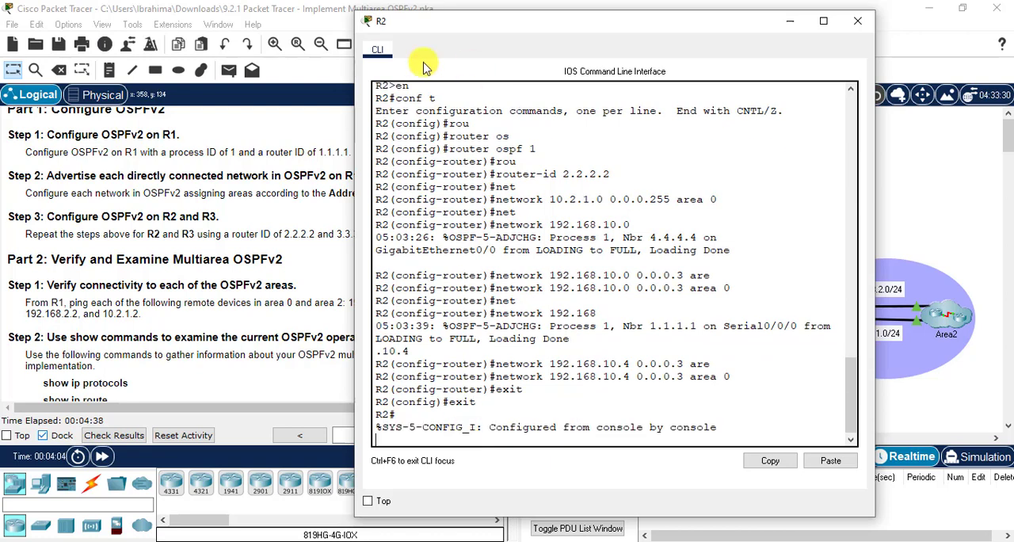
{"action": "left_click", "coordinate": [789, 20]}
- Open R3's command line and enter global configuration mode
{"action": "left_click", "coordinate": [816, 315]}
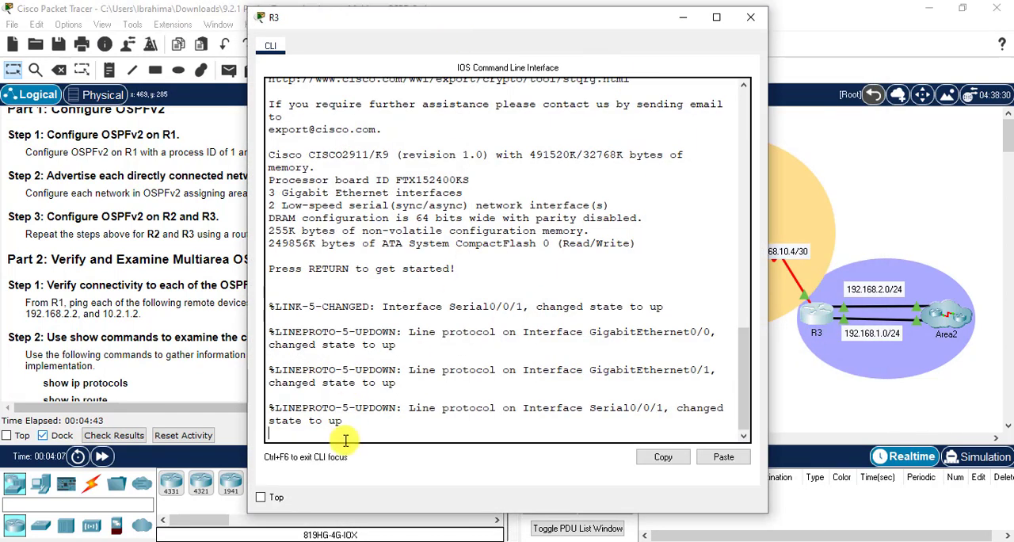
{"action": "key", "text": "Return"}
{"action": "key", "text": "Return"}
{"action": "type", "text": "e"}
{"action": "key", "text": "Tab"}
{"action": "type", "text": "n"}
{"action": "key", "text": "Tab"}
{"action": "key", "text": "Return"}
{"action": "type", "text": "conf t"}
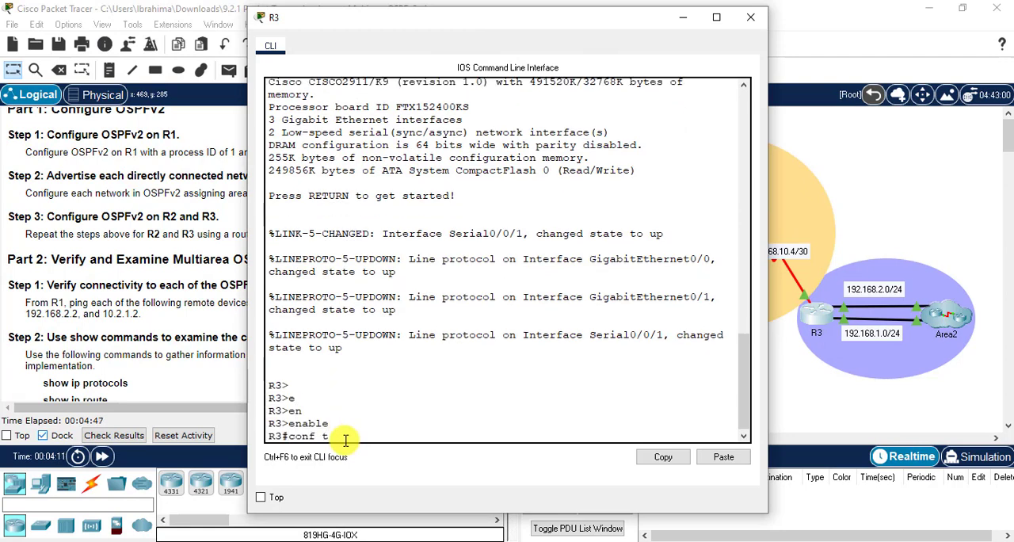
{"action": "key", "text": "Return"}
- Start OSPF process 1 on R3 and set its router ID to 3.3.3.3
{"action": "type", "text": "rou"}
{"action": "key", "text": "Tab"}
{"action": "type", "text": "o"}
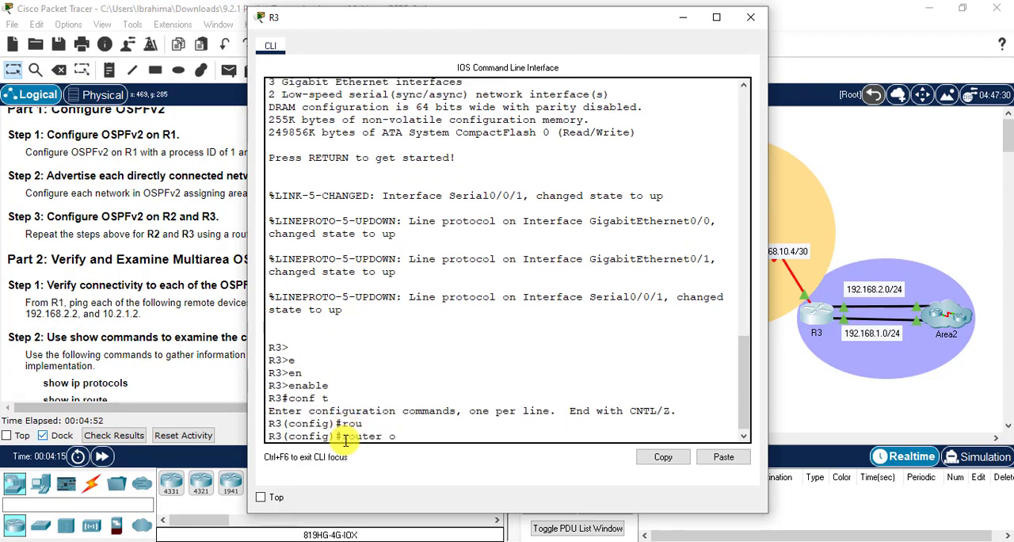
{"action": "key", "text": "Tab"}
{"action": "type", "text": "1"}
{"action": "key", "text": "Return"}
{"action": "type", "text": "router)#"}
{"action": "key", "text": "Tab"}
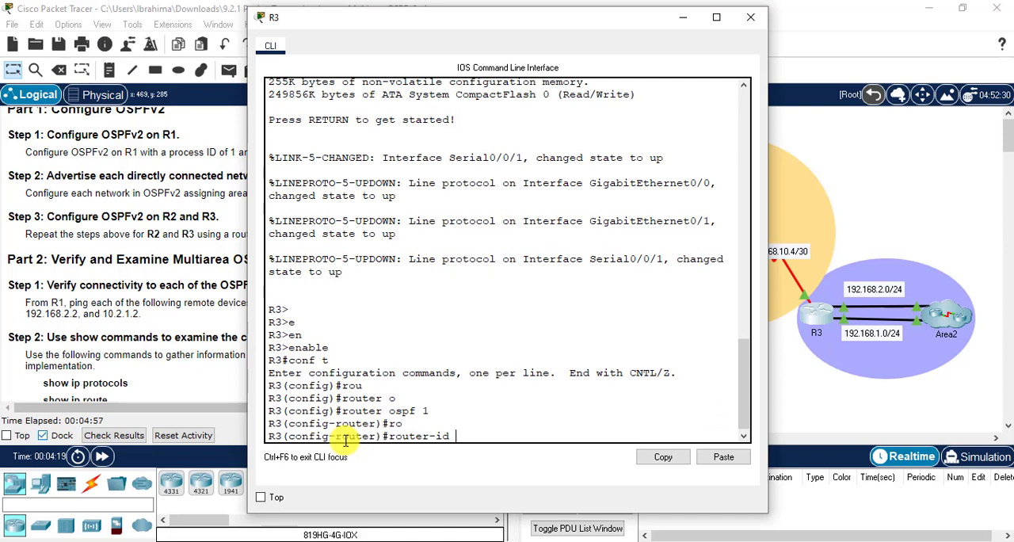
{"action": "type", "text": "3.3.3.3"}
{"action": "key", "text": "Return"}
- Advertise network 192.168.2.0 with wildcard mask 0.0.0.255 in OSPF area 2 on R3
{"action": "type", "text": "net"}
{"action": "key", "text": "Tab"}
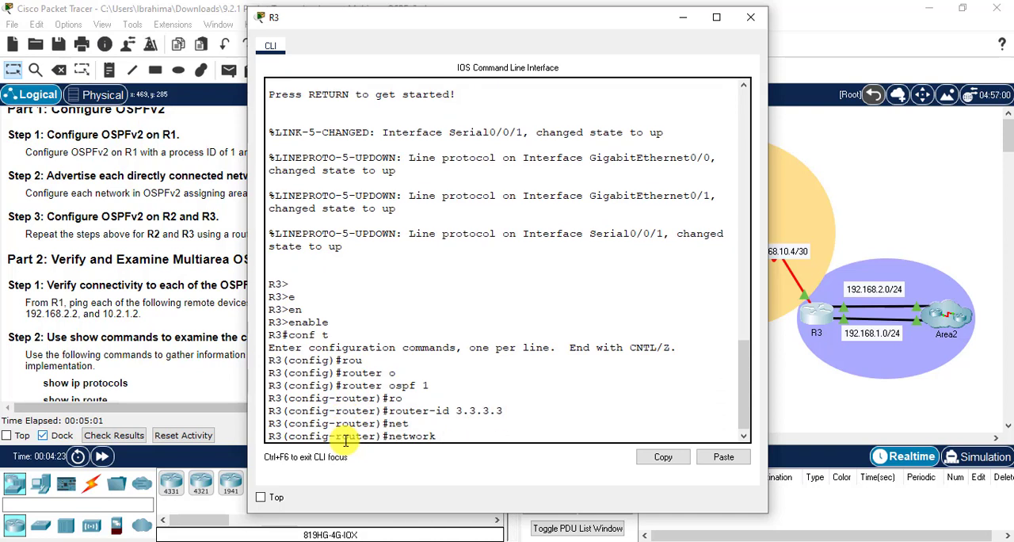
{"action": "type", "text": "192.168.2.0 0.0.0.25"}
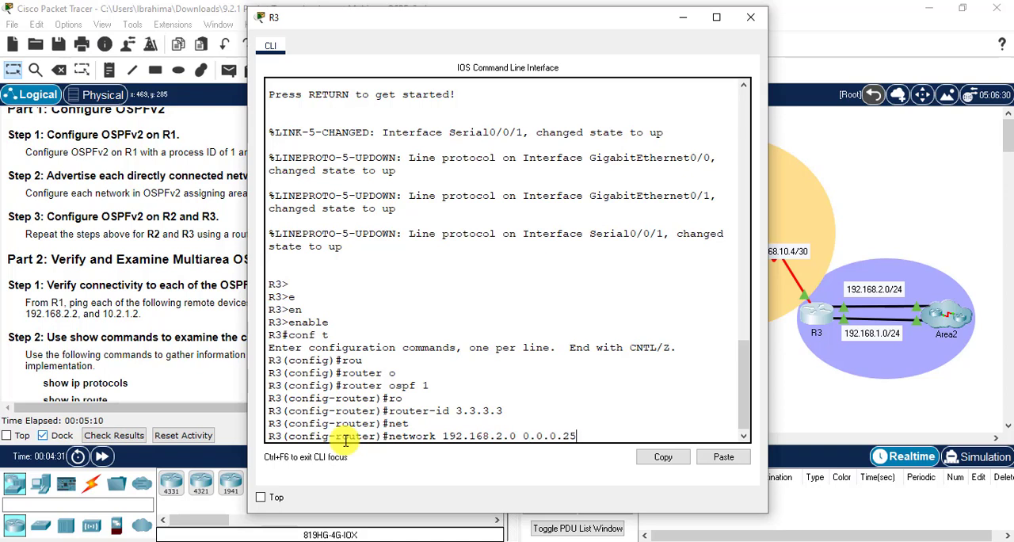
{"action": "type", "text": "5 are"}
{"action": "key", "text": "Tab"}
{"action": "type", "text": "2"}
{"action": "key", "text": "Return"}
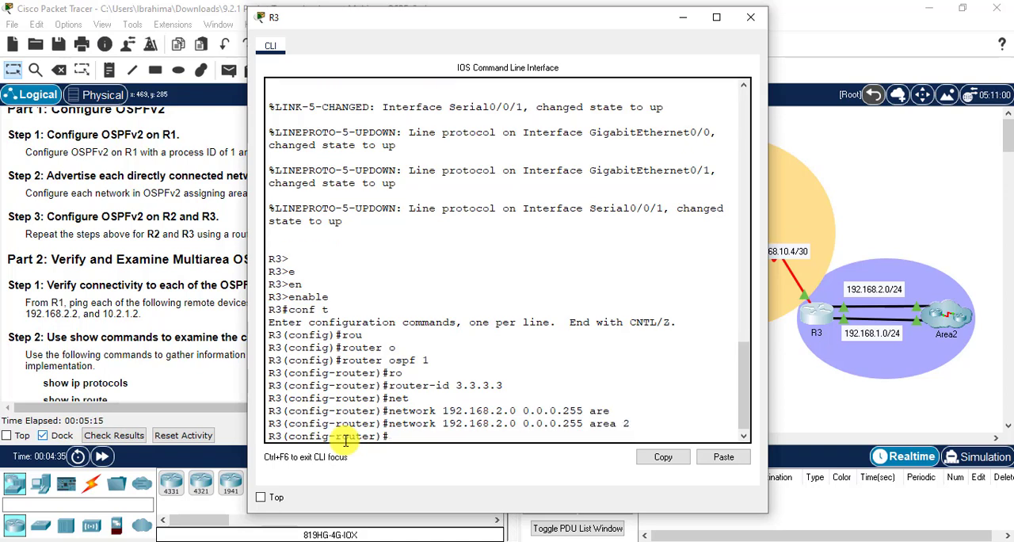
{"action": "left_click_drag", "start_coordinate": [515, 17], "coordinate": [332, 12]}
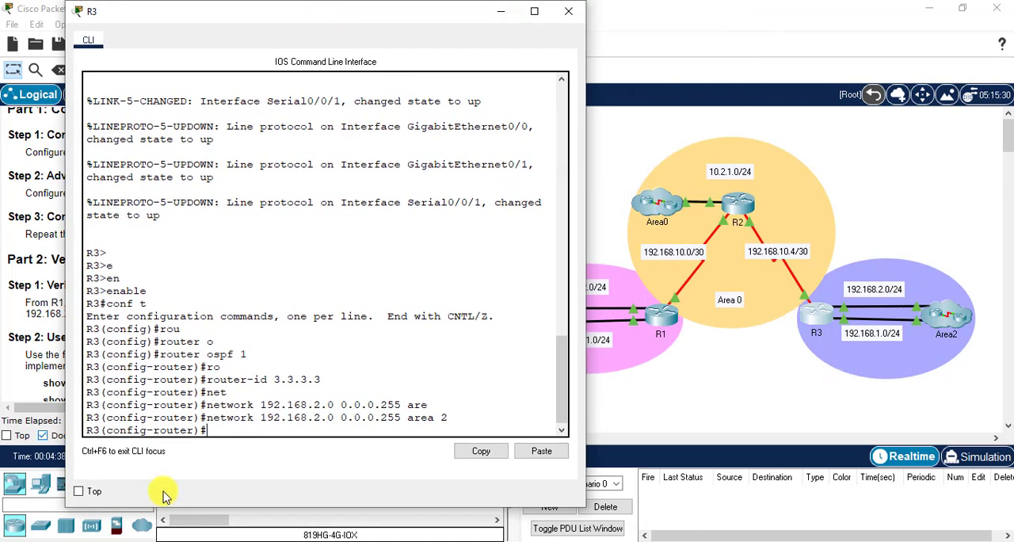
{"action": "type", "text": "net"}
{"action": "key", "text": "Tab"}
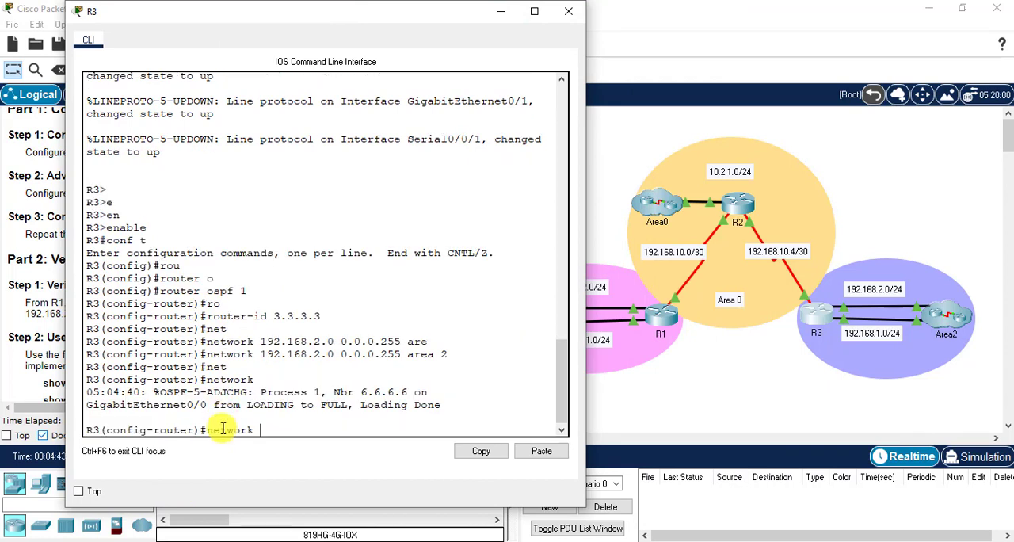
{"action": "type", "text": "192.168.10.4 0.0.0"}
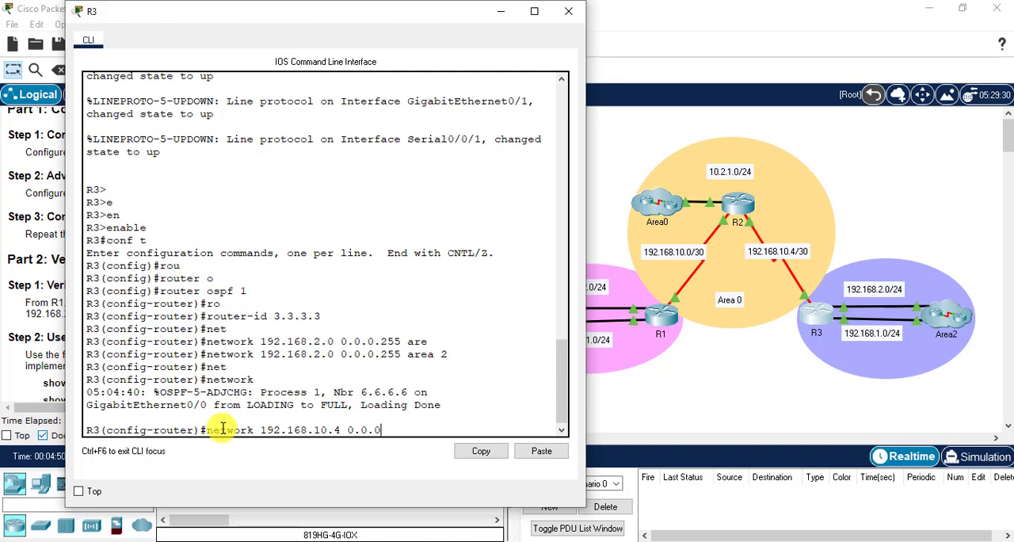
{"action": "type", "text": ".3 are"}
{"action": "key", "text": "Tab"}
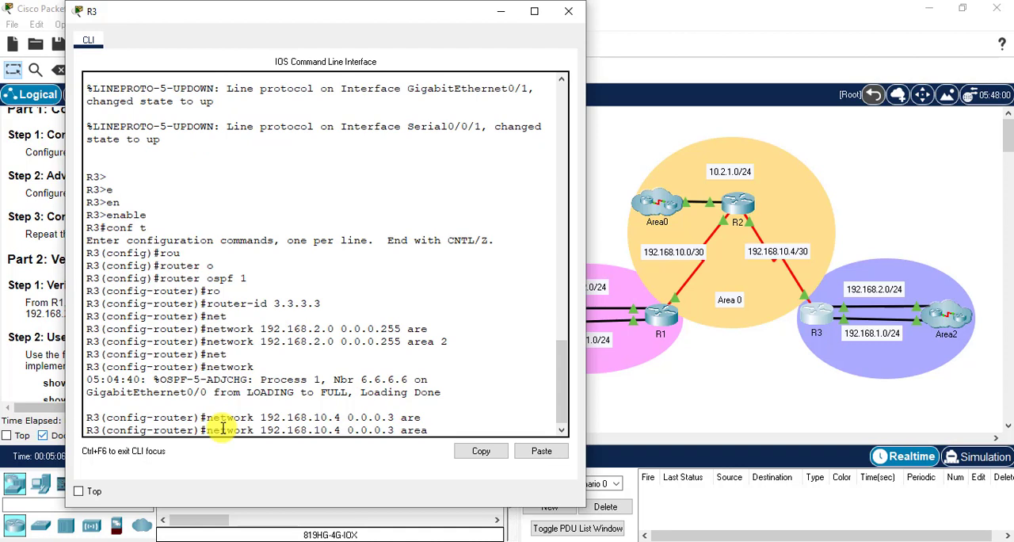
- Rewrite the pending network command to advertise 192.168.1.0 with wildcard mask 0.0.0.255 in OSPF area 2 on R3
{"action": "key", "text": "BackSpace"}
{"action": "key", "text": "BackSpace"}
{"action": "key", "text": "BackSpace"}
{"action": "key", "text": "BackSpace"}
{"action": "key", "text": "BackSpace"}
{"action": "key", "text": "BackSpace"}
{"action": "key", "text": "BackSpace"}
{"action": "key", "text": "BackSpace"}
{"action": "key", "text": "BackSpace"}
{"action": "key", "text": "BackSpace"}
{"action": "key", "text": "BackSpace"}
{"action": "key", "text": "BackSpace"}
{"action": "key", "text": "BackSpace"}
{"action": "key", "text": "BackSpace"}
{"action": "key", "text": "BackSpace"}
{"action": "key", "text": "BackSpace"}
{"action": "key", "text": "BackSpace"}
{"action": "type", "text": ".25"}
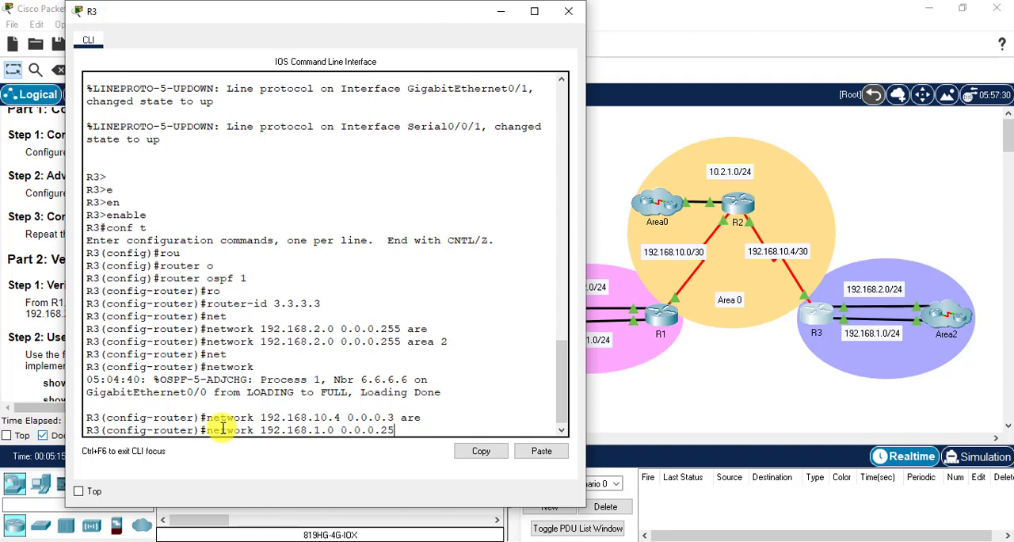
{"action": "type", "text": "5 are"}
{"action": "key", "text": "Tab"}
{"action": "type", "text": "2"}
{"action": "key", "text": "Return"}
- Advertise network 192.168.10.4 with wildcard mask 0.0.0.3 in OSPF area 0 on R3
{"action": "type", "text": "net"}
{"action": "key", "text": "Tab"}
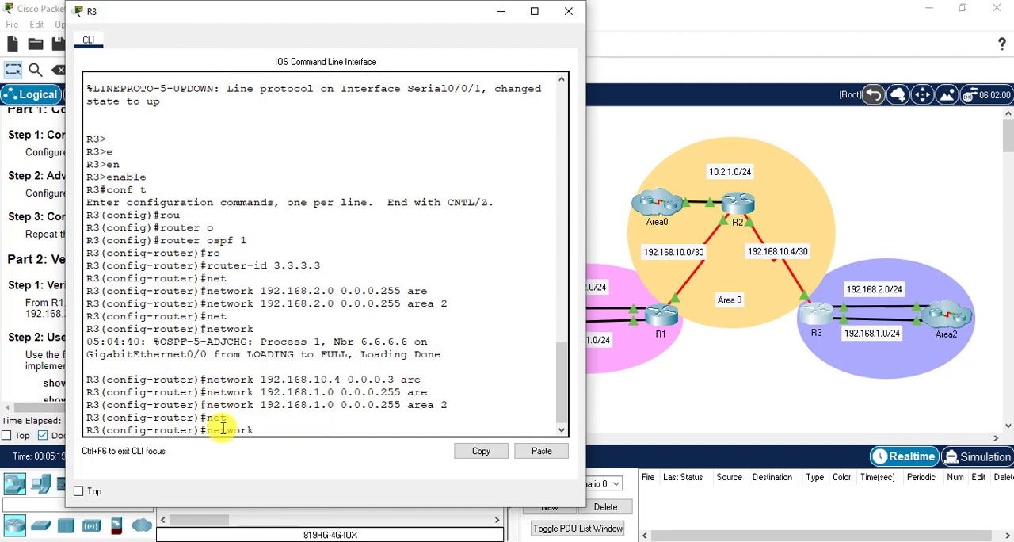
{"action": "type", "text": "192.168.10.4 0.0."}
{"action": "type", "text": "0.0.0"}
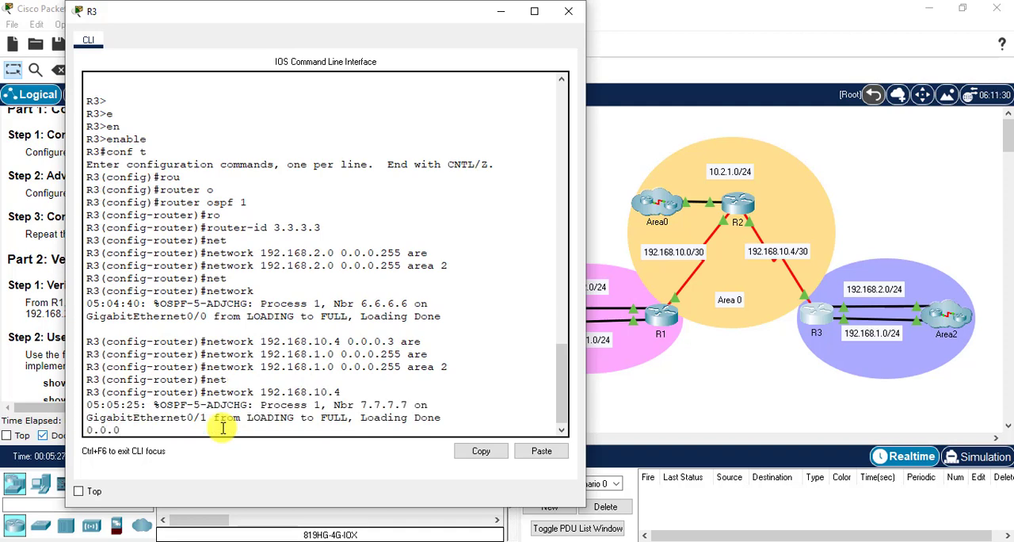
{"action": "type", "text": ".3"}
{"action": "key", "text": "Tab"}
{"action": "type", "text": "are"}
{"action": "key", "text": "Tab"}
{"action": "type", "text": "0"}
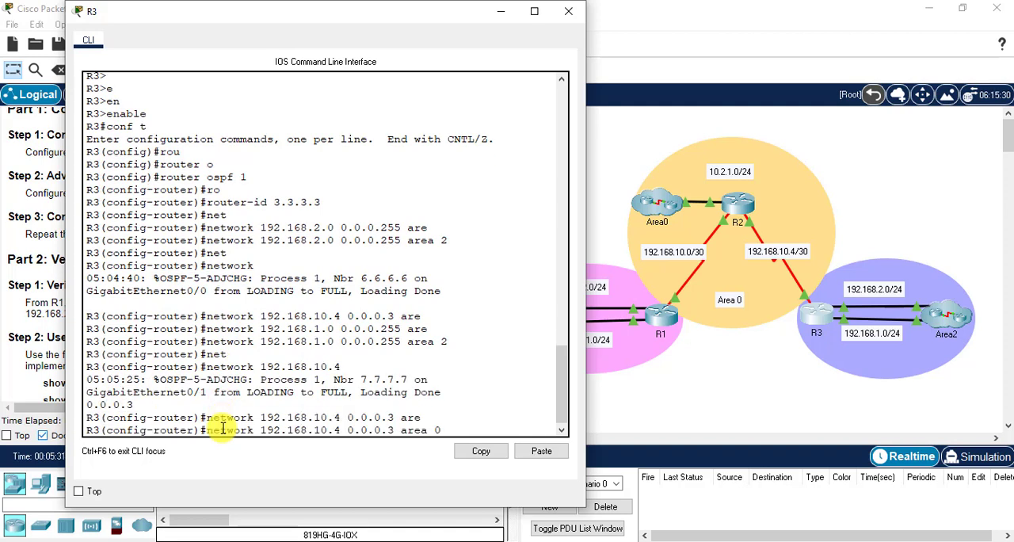
{"action": "key", "text": "Return"}
- Leave OSPF router configuration on R3 and minimize its window
{"action": "type", "text": "exi"}
{"action": "key", "text": "Return"}
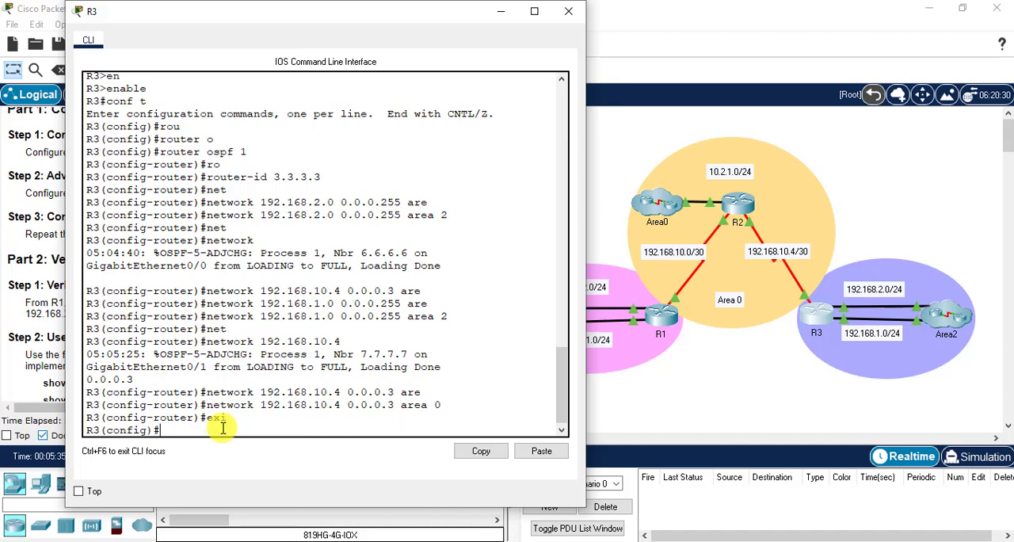
{"action": "left_click", "coordinate": [500, 12]}
- Bring up R1's command line and end configuration mode to return to privileged EXEC mode
{"action": "left_click_drag", "start_coordinate": [451, 246], "coordinate": [457, 269]}
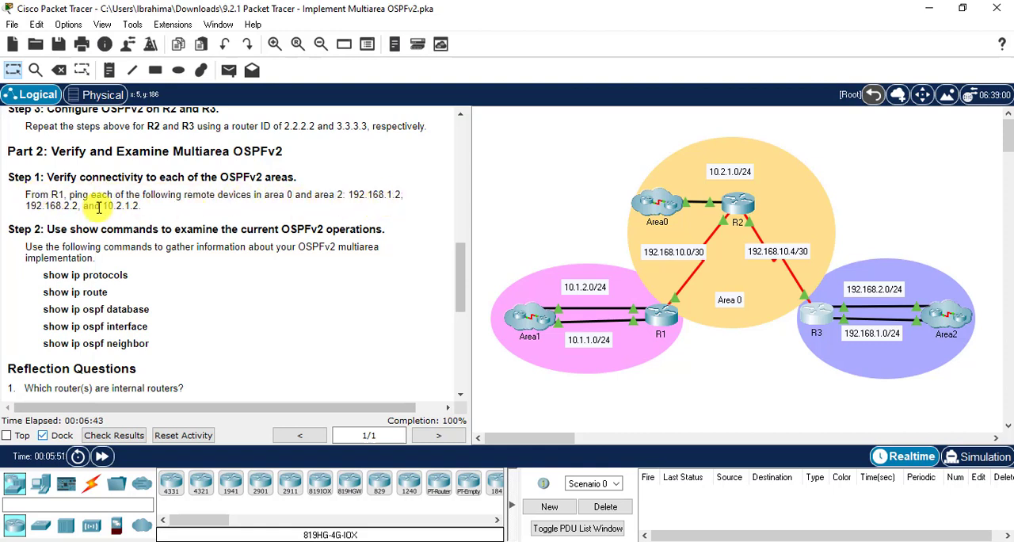
{"action": "left_click", "coordinate": [661, 315]}
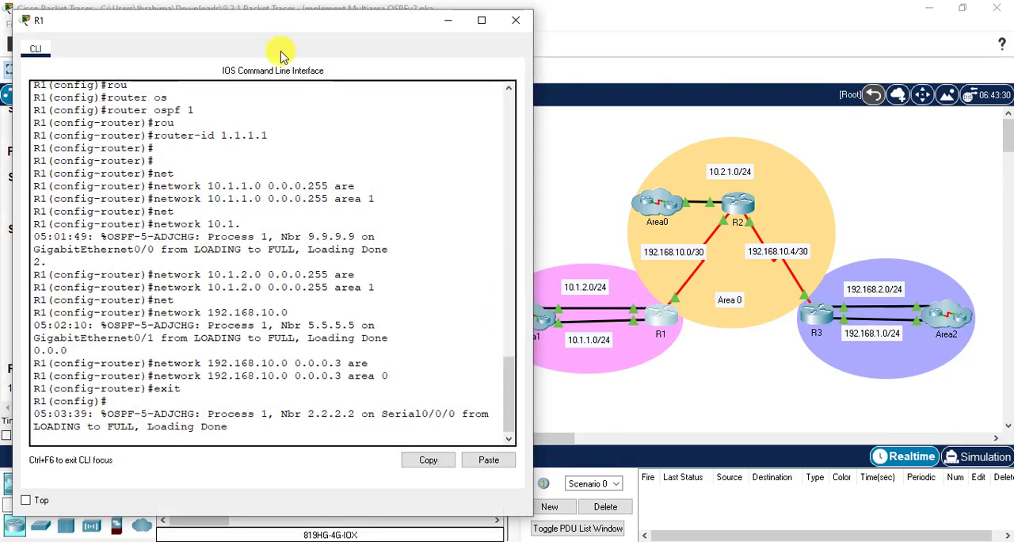
{"action": "left_click_drag", "start_coordinate": [285, 17], "coordinate": [339, 3]}
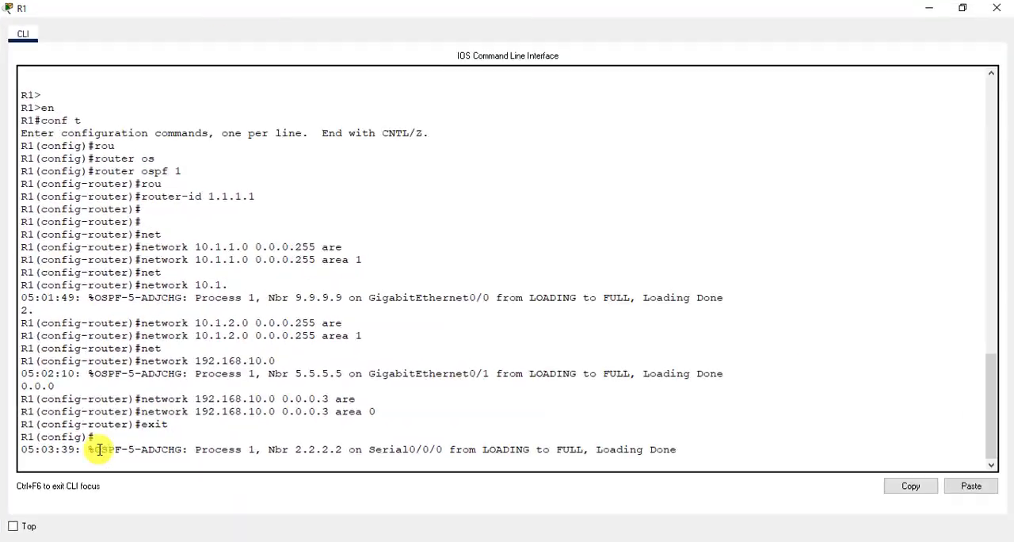
{"action": "left_click", "coordinate": [963, 8]}
{"action": "left_click_drag", "start_coordinate": [535, 17], "coordinate": [237, 1]}
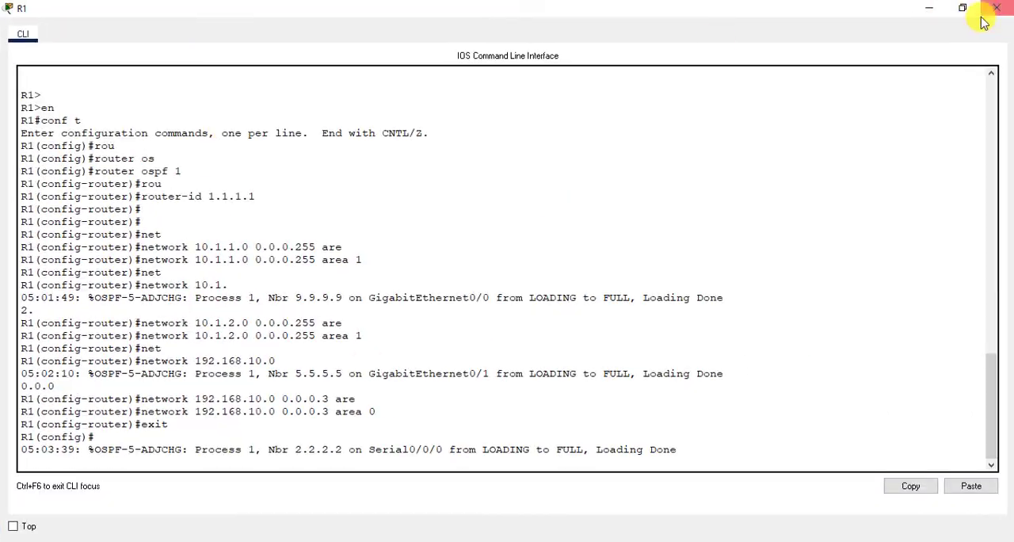
{"action": "left_click", "coordinate": [963, 8]}
{"action": "left_click_drag", "start_coordinate": [689, 11], "coordinate": [343, 20]}
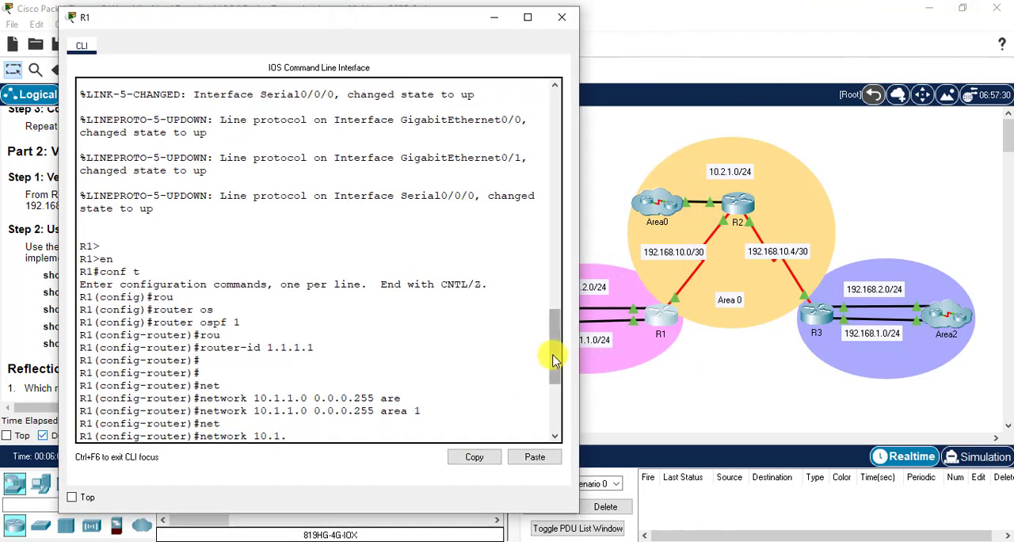
{"action": "left_click_drag", "start_coordinate": [554, 356], "coordinate": [558, 435]}
{"action": "left_click", "coordinate": [256, 432]}
{"action": "key", "text": "Return"}
{"action": "key", "text": "Return"}
{"action": "type", "text": "end"}
{"action": "key", "text": "Return"}
- Ping the remote area 2 device 192.168.1.2 from R1, keeping the activity instructions in view
{"action": "type", "text": "ping"}
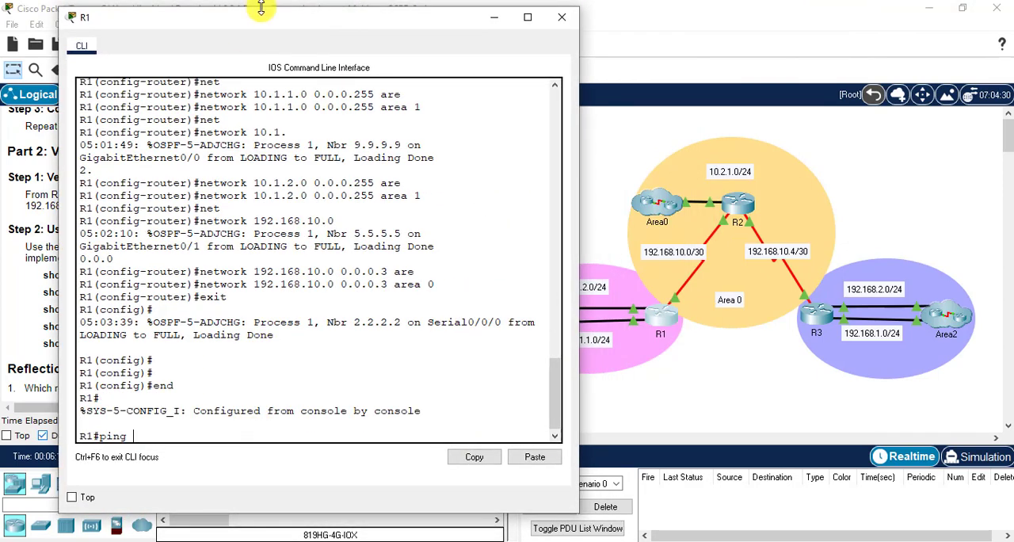
{"action": "left_click_drag", "start_coordinate": [260, 7], "coordinate": [725, 10]}
{"action": "left_click", "coordinate": [961, 7]}
{"action": "left_click", "coordinate": [797, 376]}
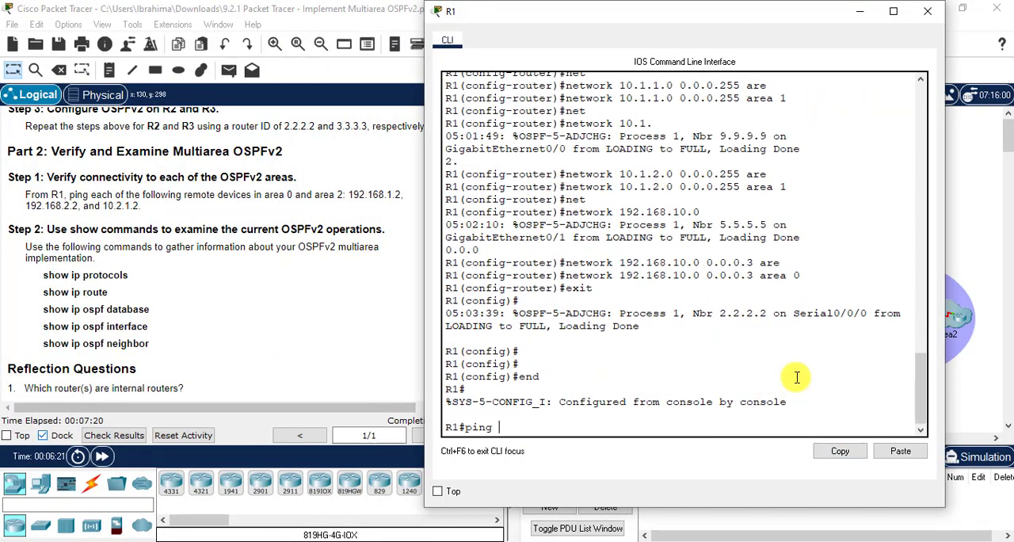
{"action": "type", "text": "192.168.1.2"}
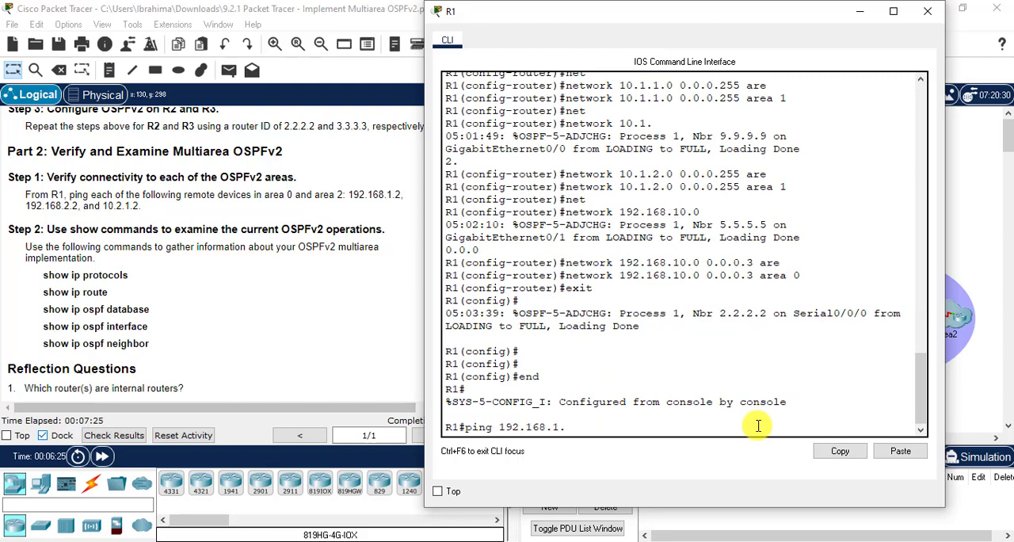
{"action": "key", "text": "Return"}
- Ping the remote devices 192.168.2.2 and 10.2.1.2 from R1, and minimize R1's window
{"action": "key", "text": "Up"}
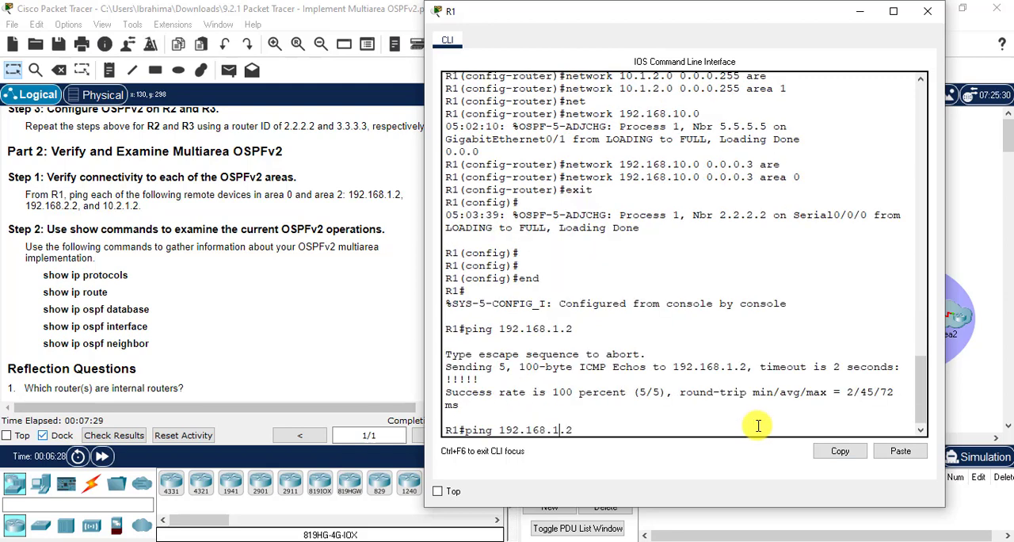
{"action": "key", "text": "Return"}
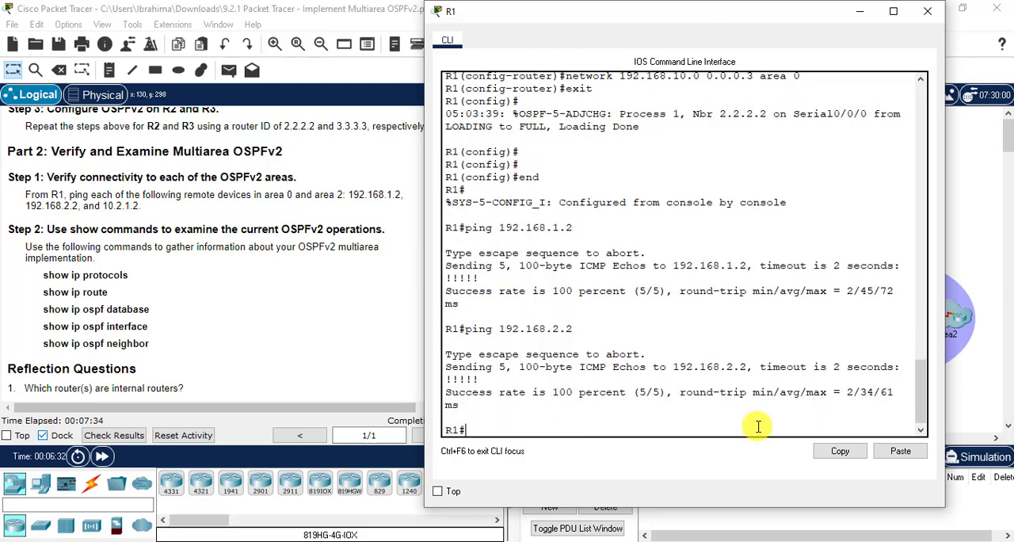
{"action": "type", "text": "ping 192.16"}
{"action": "key", "text": "Return"}
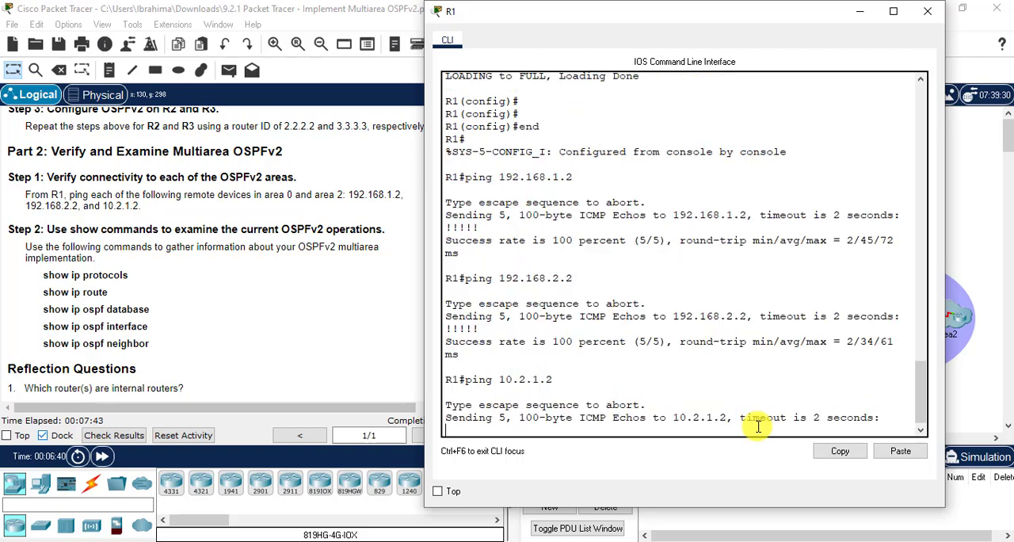
{"action": "left_click_drag", "start_coordinate": [689, 18], "coordinate": [290, 16]}
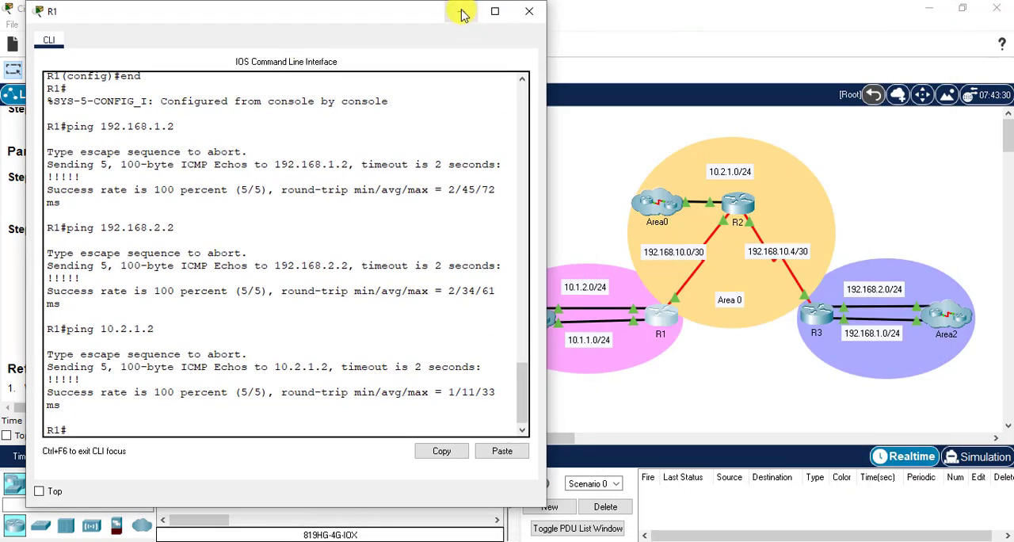
{"action": "left_click", "coordinate": [462, 11]}
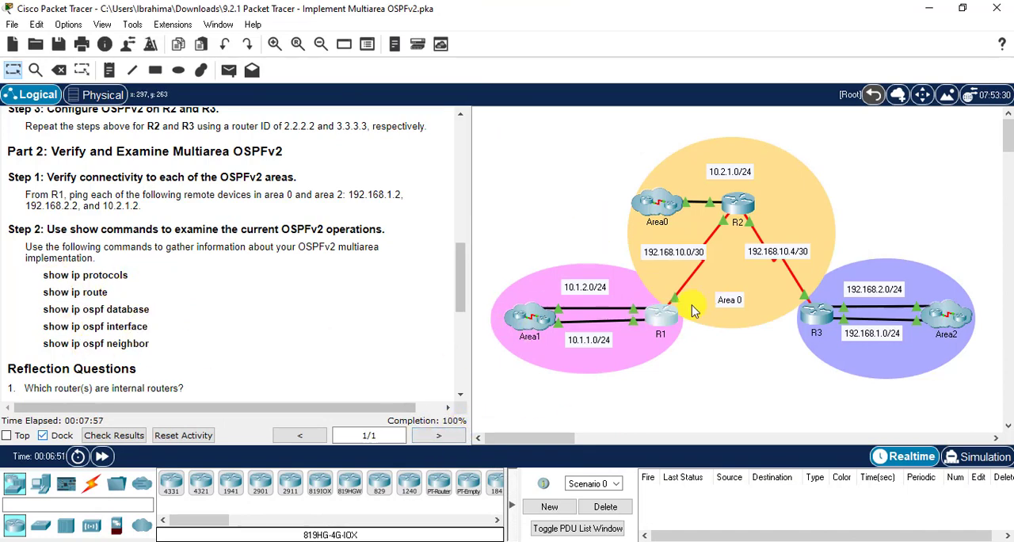
- Display the IP routing protocols on R1 with show ip protocols and examine the router ID and the advertised networks
{"action": "left_click", "coordinate": [665, 316]}
{"action": "left_click_drag", "start_coordinate": [380, 23], "coordinate": [720, 23]}
{"action": "type", "text": "sho"}
{"action": "key", "text": "Tab"}
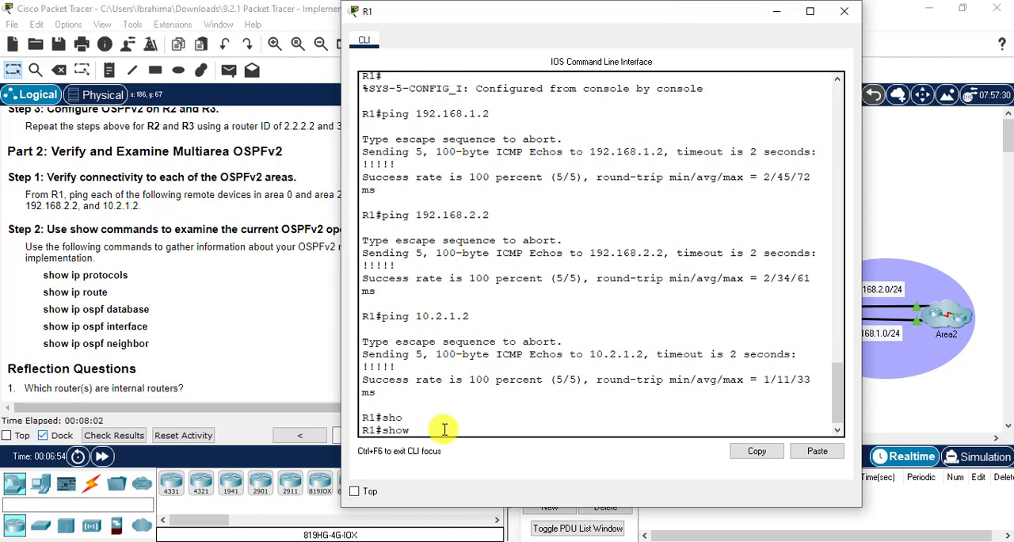
{"action": "type", "text": "ip pr"}
{"action": "key", "text": "Tab"}
{"action": "key", "text": "Return"}
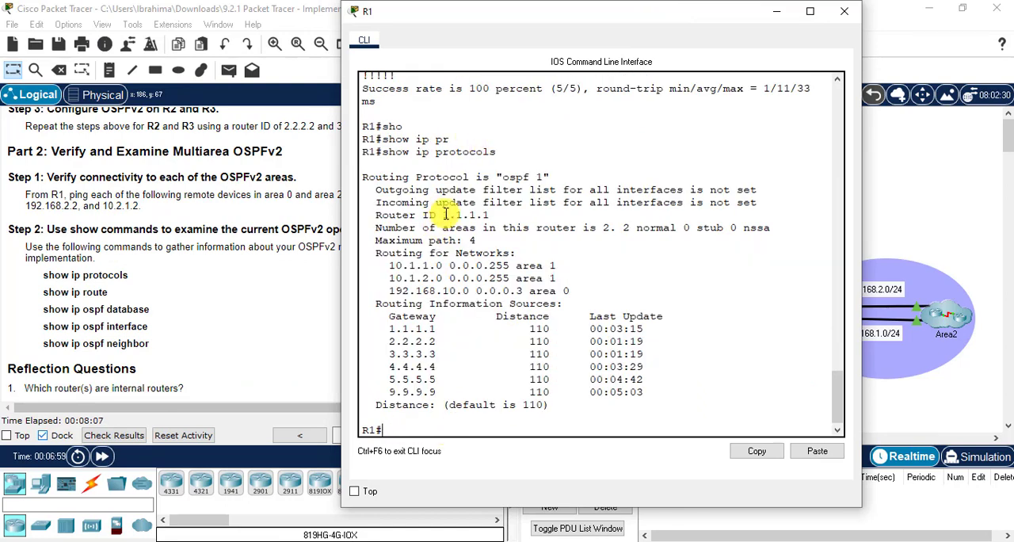
{"action": "left_click_drag", "start_coordinate": [443, 215], "coordinate": [489, 214]}
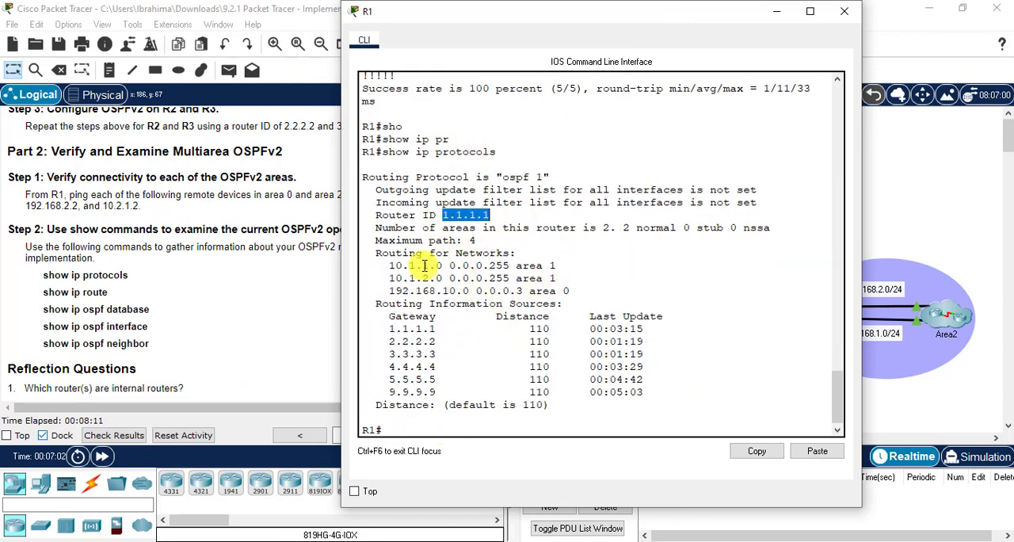
{"action": "left_click_drag", "start_coordinate": [391, 265], "coordinate": [576, 289]}
{"action": "left_click", "coordinate": [678, 269]}
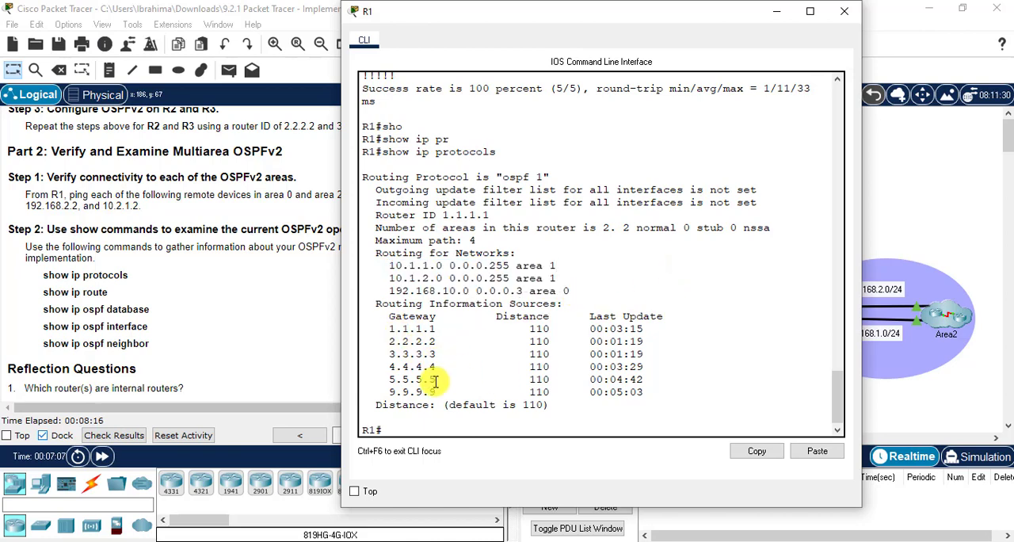
- Display R1's routing table with show ip route
{"action": "type", "text": "sh"}
{"action": "key", "text": "Tab"}
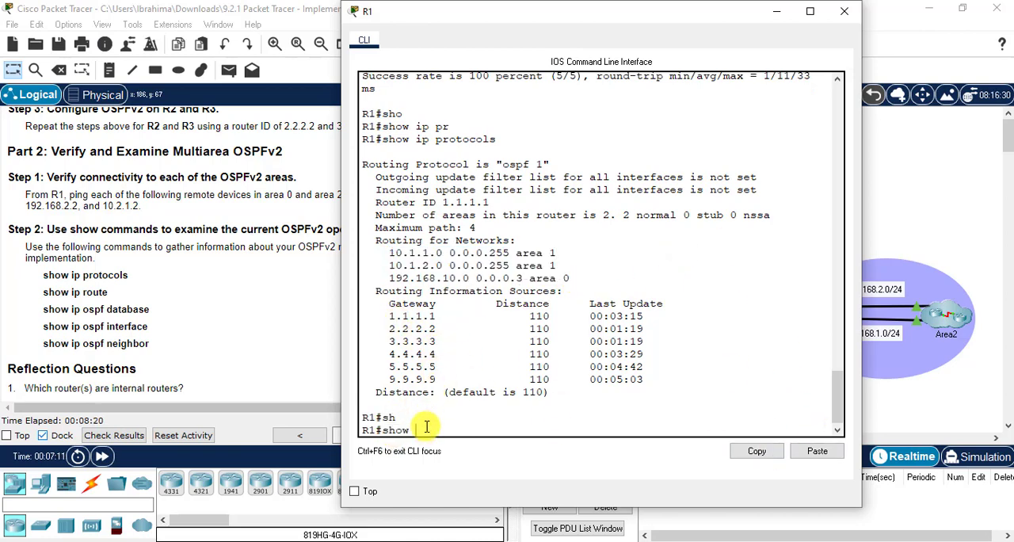
{"action": "type", "text": "ip rou"}
{"action": "key", "text": "Tab"}
{"action": "key", "text": "Return"}
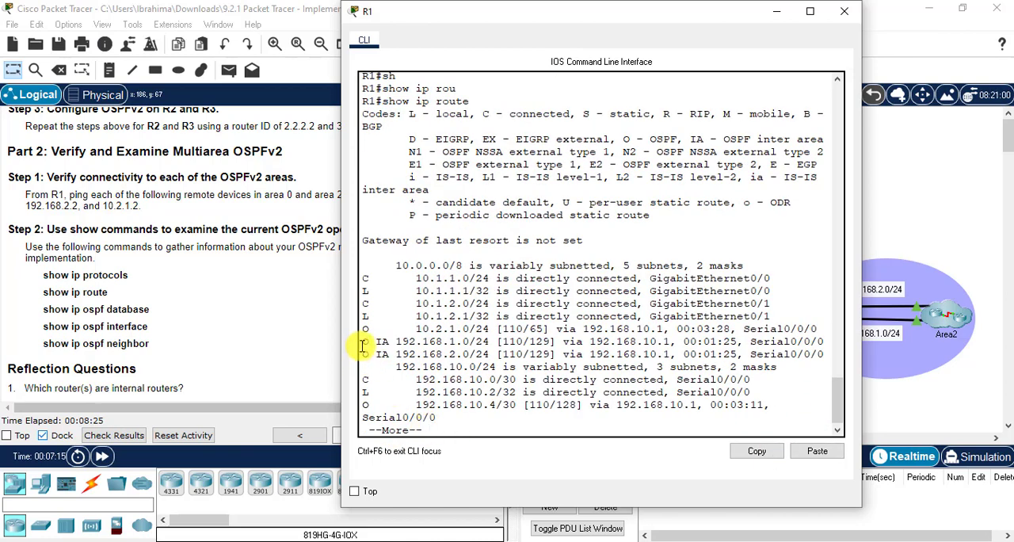
- Examine the OSPF and inter-area routes in R1's routing table, paging through to the end of the output
{"action": "left_click_drag", "start_coordinate": [396, 342], "coordinate": [489, 342]}
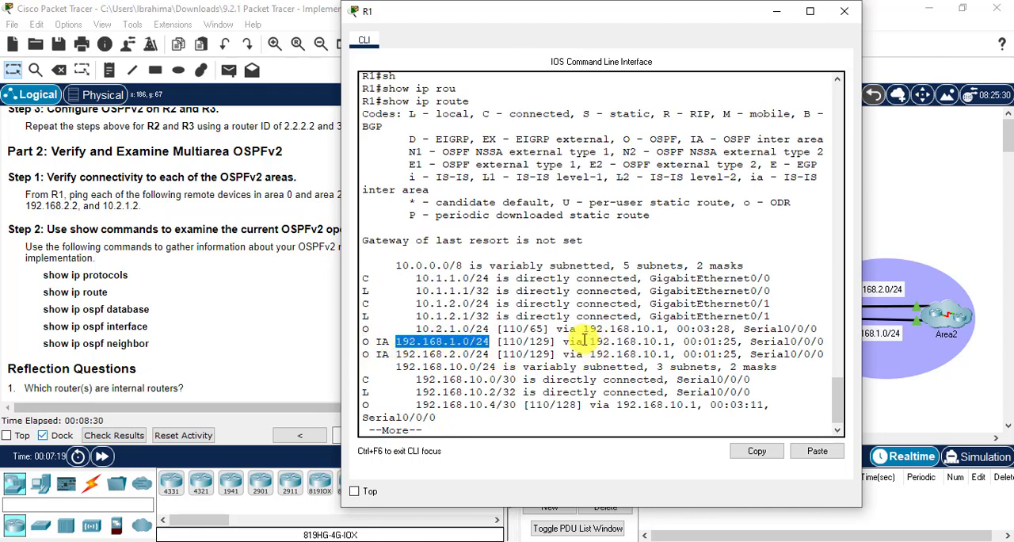
{"action": "left_click_drag", "start_coordinate": [590, 340], "coordinate": [678, 339]}
{"action": "left_click_drag", "start_coordinate": [396, 354], "coordinate": [501, 355]}
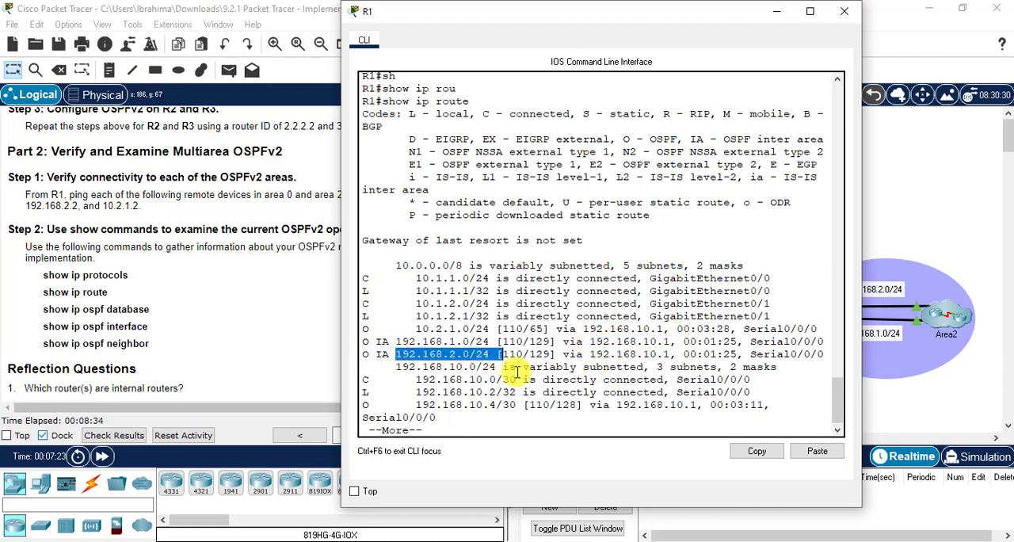
{"action": "key", "text": "space"}
{"action": "left_click_drag", "start_coordinate": [415, 392], "coordinate": [517, 392]}
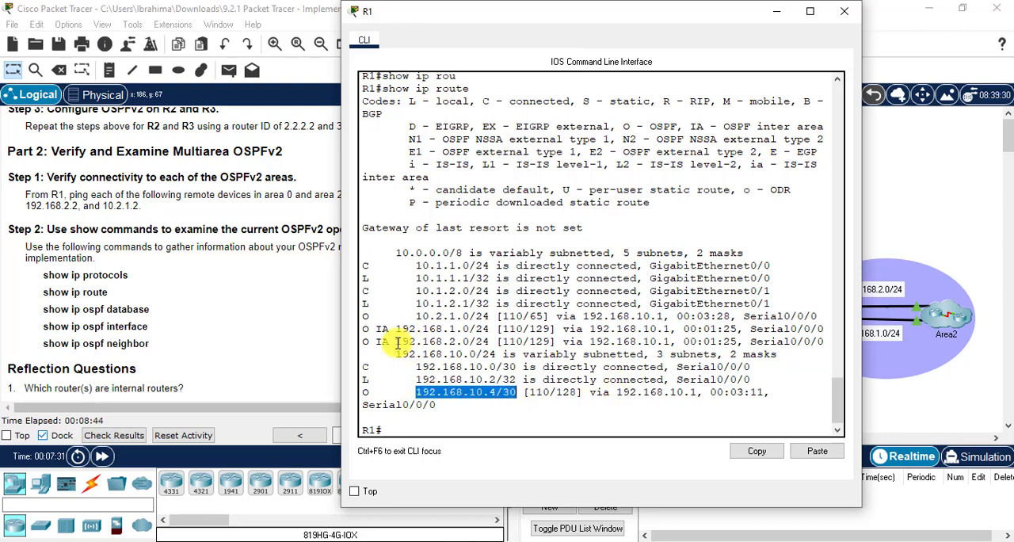
{"action": "left_click_drag", "start_coordinate": [398, 341], "coordinate": [483, 349]}
{"action": "left_click_drag", "start_coordinate": [412, 314], "coordinate": [487, 316]}
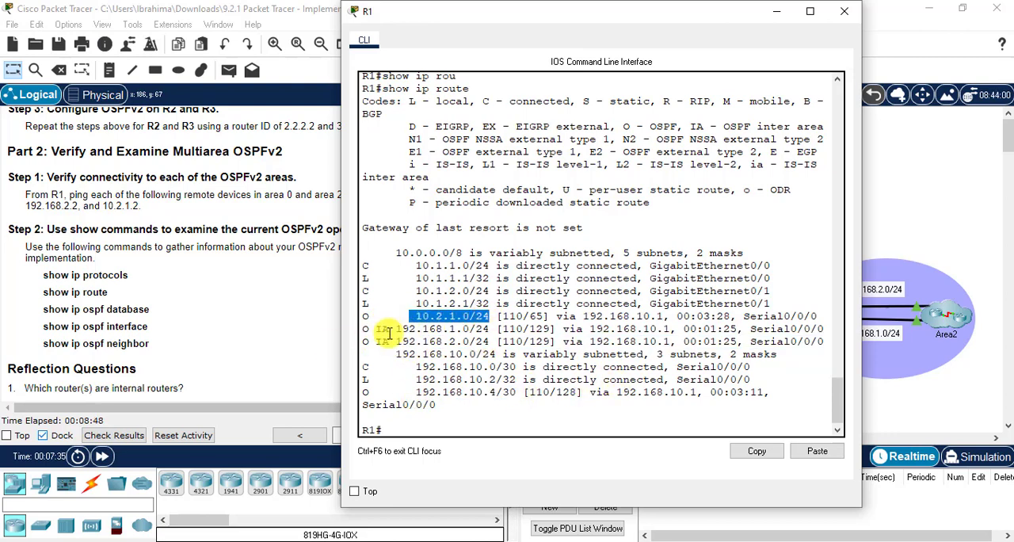
{"action": "left_click", "coordinate": [383, 428]}
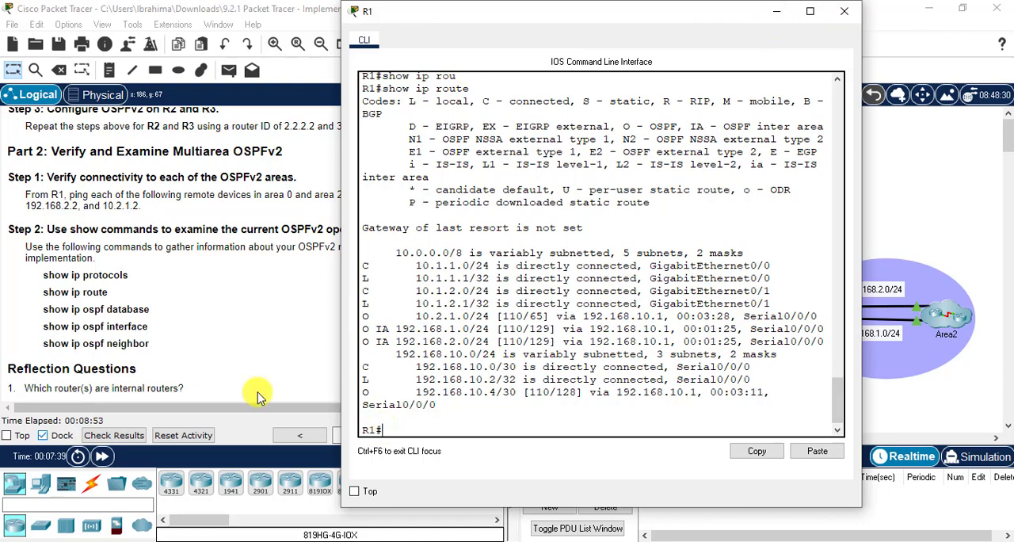
- Display R1's OSPF link-state database with show ip ospf database and page through to its end
{"action": "type", "text": "sh"}
{"action": "key", "text": "Tab"}
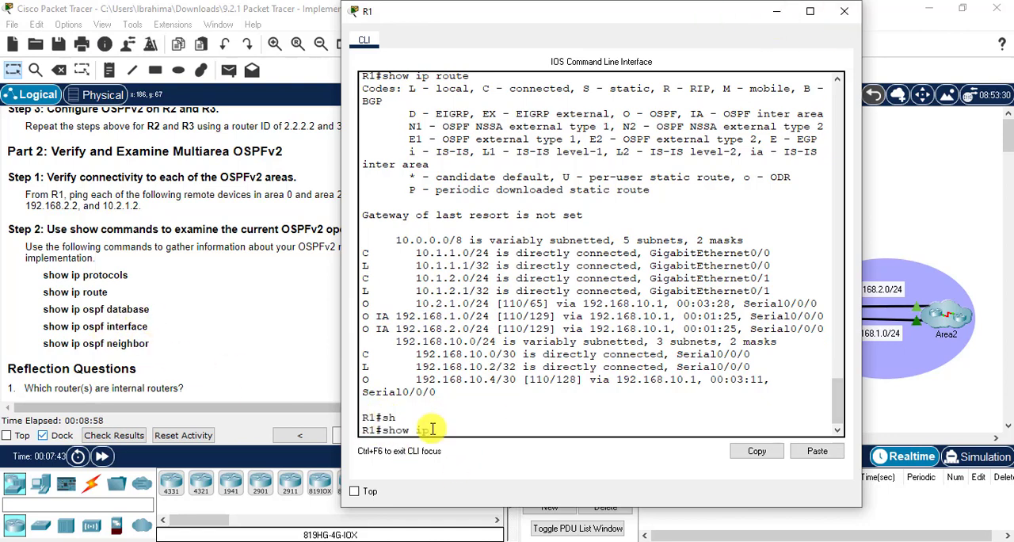
{"action": "type", "text": "ip os"}
{"action": "key", "text": "Tab"}
{"action": "type", "text": "dat"}
{"action": "key", "text": "Tab"}
{"action": "key", "text": "Return"}
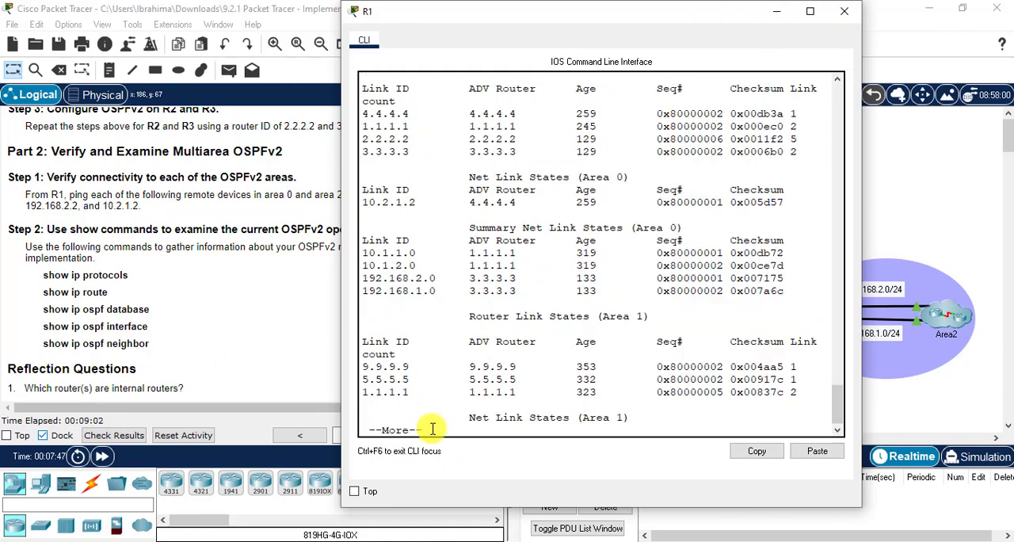
{"action": "key", "text": "space"}
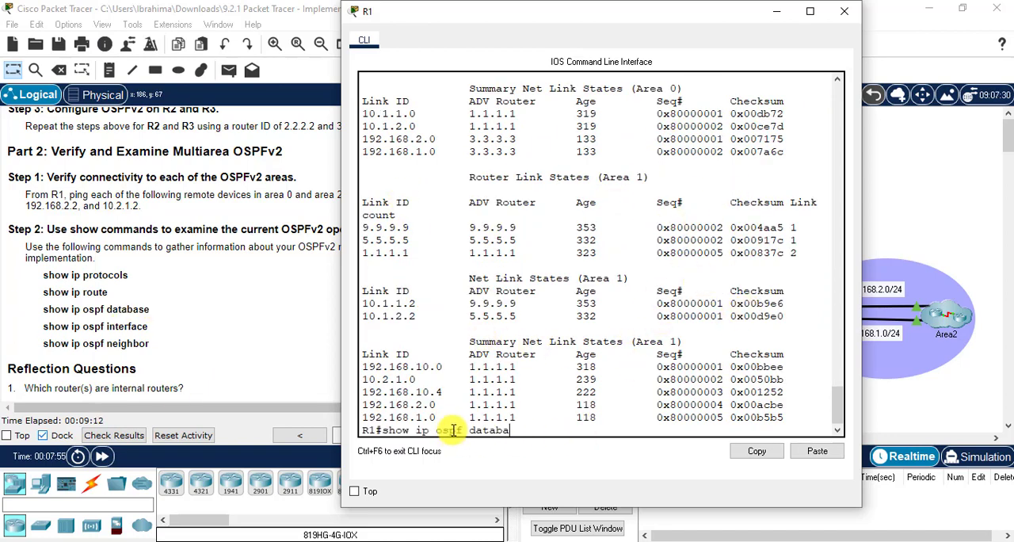
- Display the OSPF interface details on R1 with show ip ospf interface and page through to the end
{"action": "type", "text": "i"}
{"action": "key", "text": "Tab"}
{"action": "key", "text": "Return"}
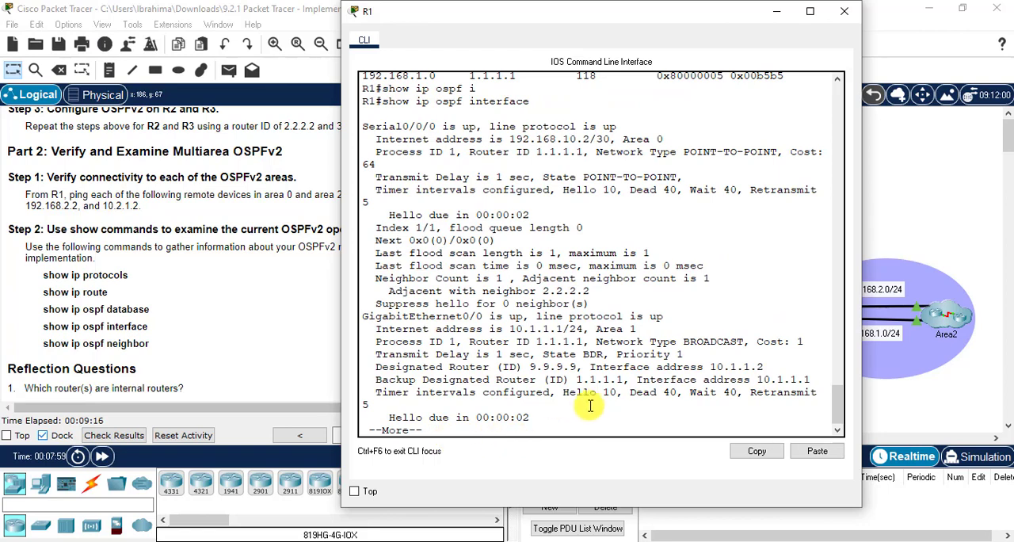
{"action": "key", "text": "space"}
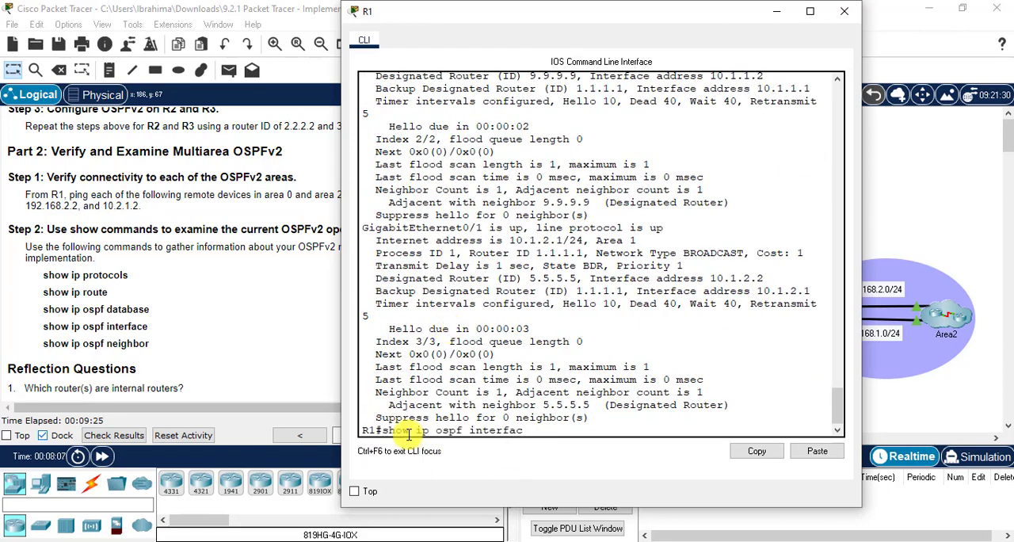
- List R1's OSPF neighbors with show ip ospf neighbor and examine the neighbor IDs and their designated router states
{"action": "key", "text": "Tab"}
{"action": "key", "text": "Return"}
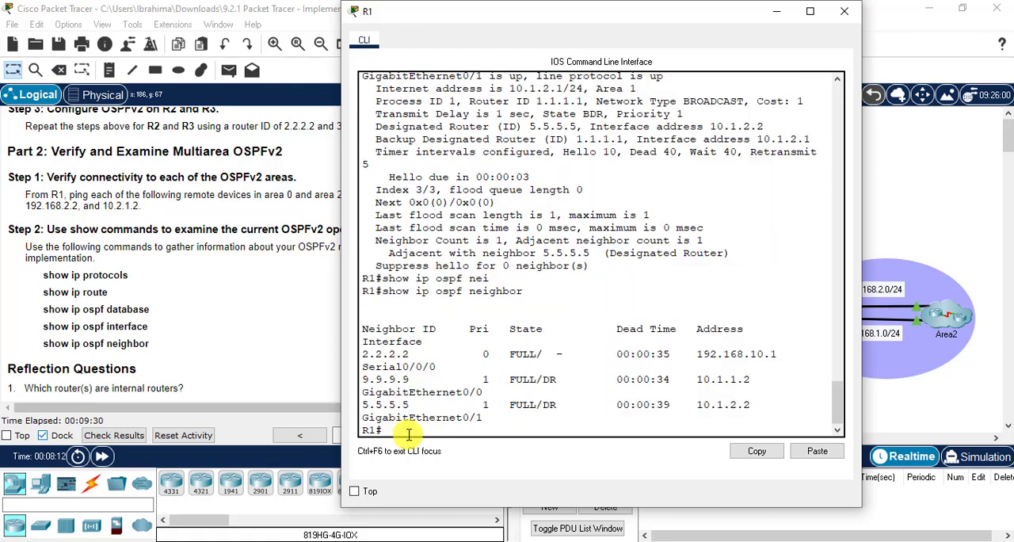
{"action": "left_click_drag", "start_coordinate": [361, 356], "coordinate": [411, 355]}
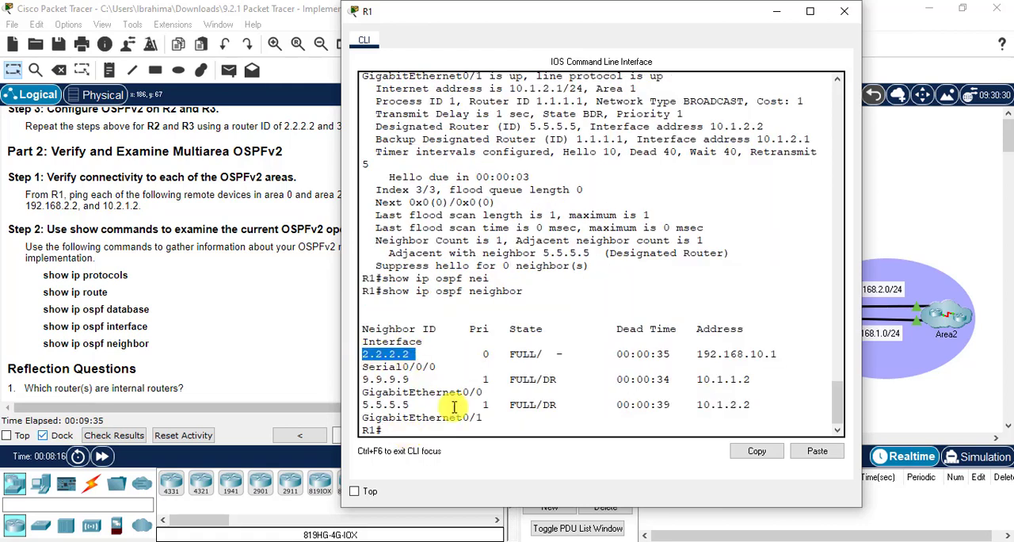
{"action": "left_click_drag", "start_coordinate": [362, 378], "coordinate": [413, 378]}
{"action": "left_click_drag", "start_coordinate": [544, 379], "coordinate": [561, 379]}
{"action": "left_click_drag", "start_coordinate": [363, 404], "coordinate": [422, 402]}
{"action": "left_click_drag", "start_coordinate": [543, 407], "coordinate": [569, 407]}
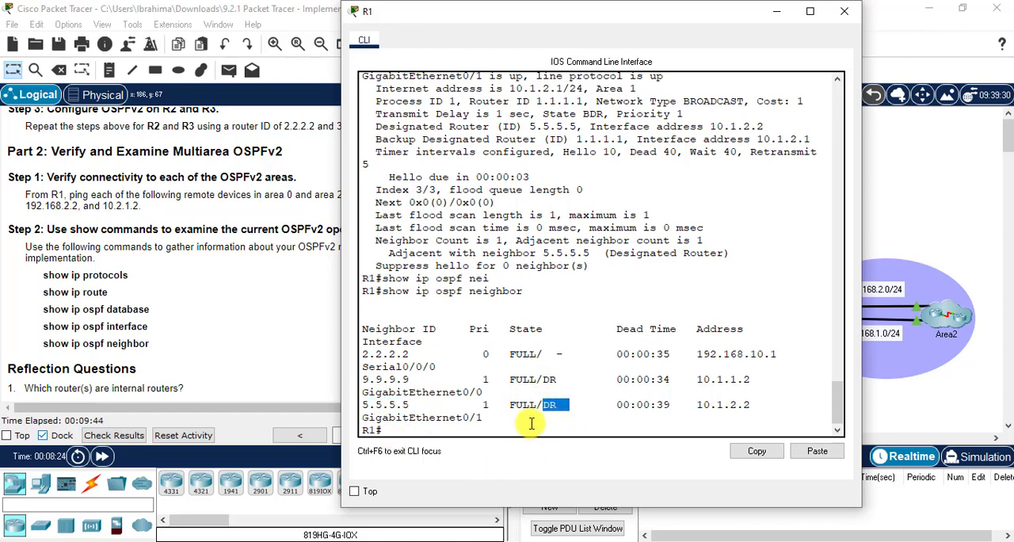
{"action": "scroll", "coordinate": [831, 388], "scroll_direction": "down", "scroll_amount": 1}
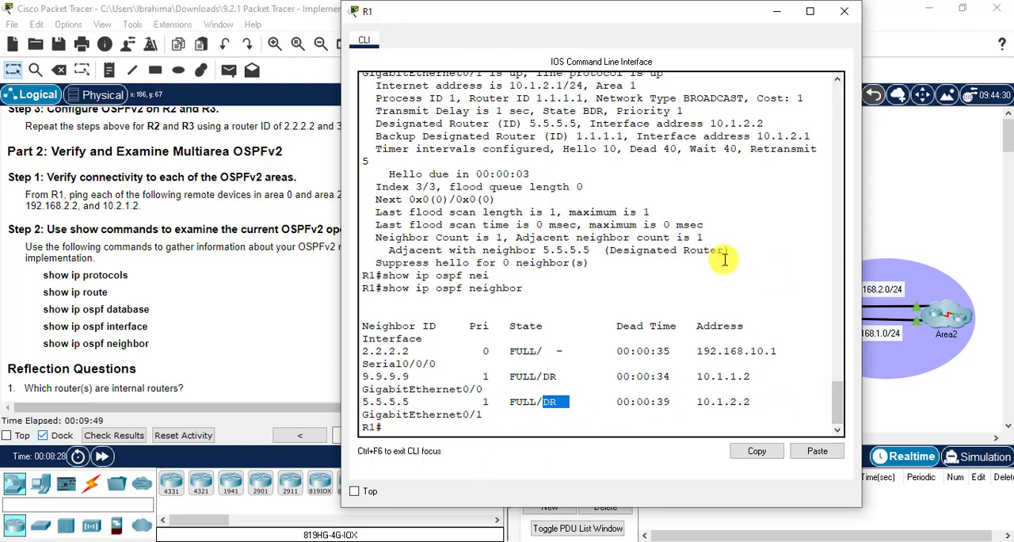
- Minimize R1's window and bring up the reflection questions, highlighting the first one about internal routers
{"action": "left_click", "coordinate": [775, 13]}
{"action": "left_click_drag", "start_coordinate": [460, 265], "coordinate": [460, 340]}
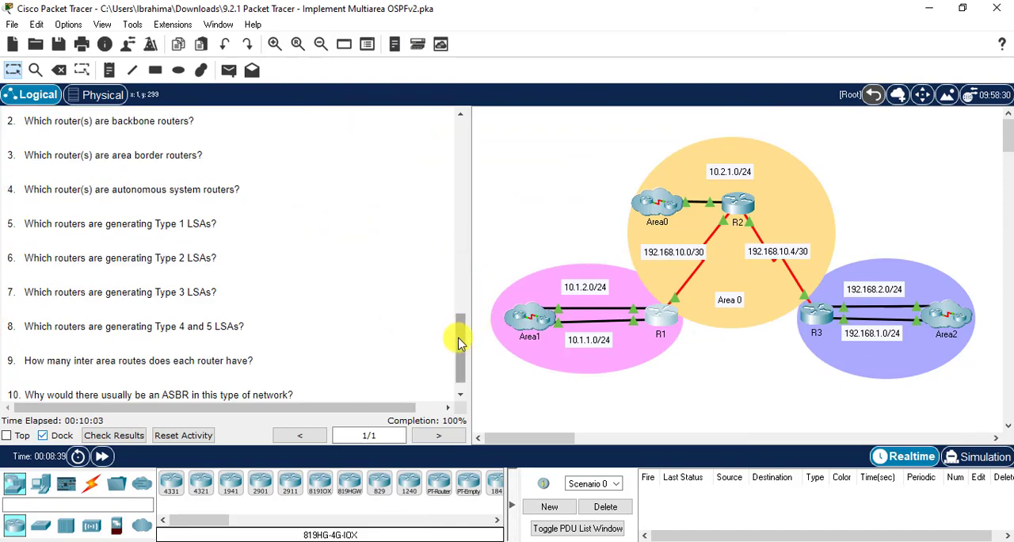
{"action": "left_click_drag", "start_coordinate": [457, 335], "coordinate": [457, 308]}
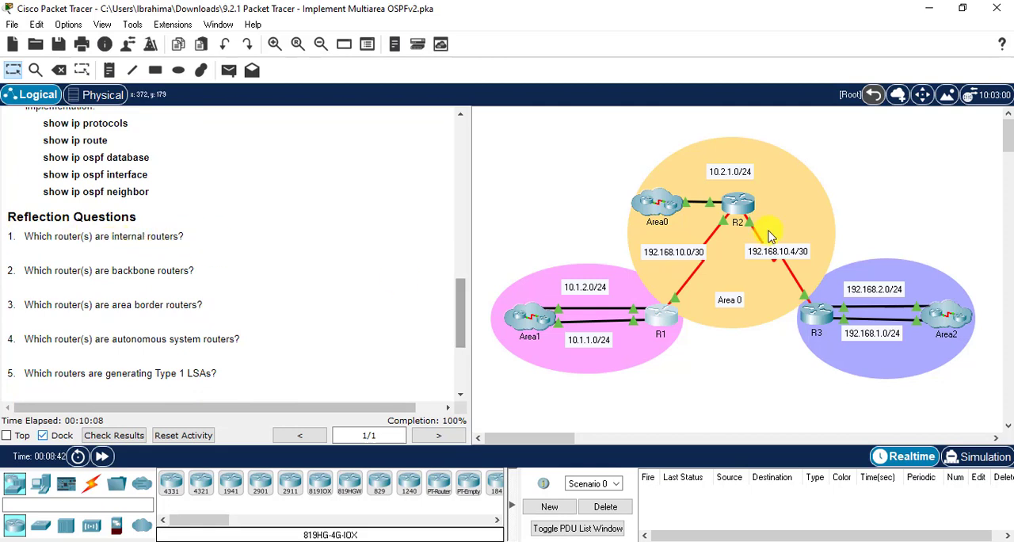
{"action": "left_click_drag", "start_coordinate": [26, 236], "coordinate": [171, 235]}
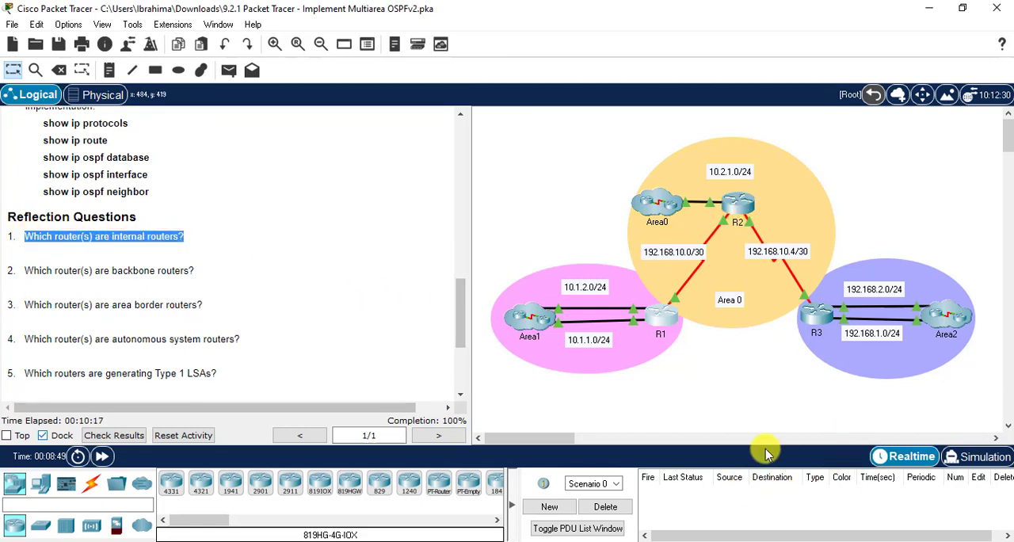
- Place a note reading "1.. R2" in empty workspace beside the topology to answer the internal routers question
{"action": "left_click_drag", "start_coordinate": [538, 439], "coordinate": [575, 444]}
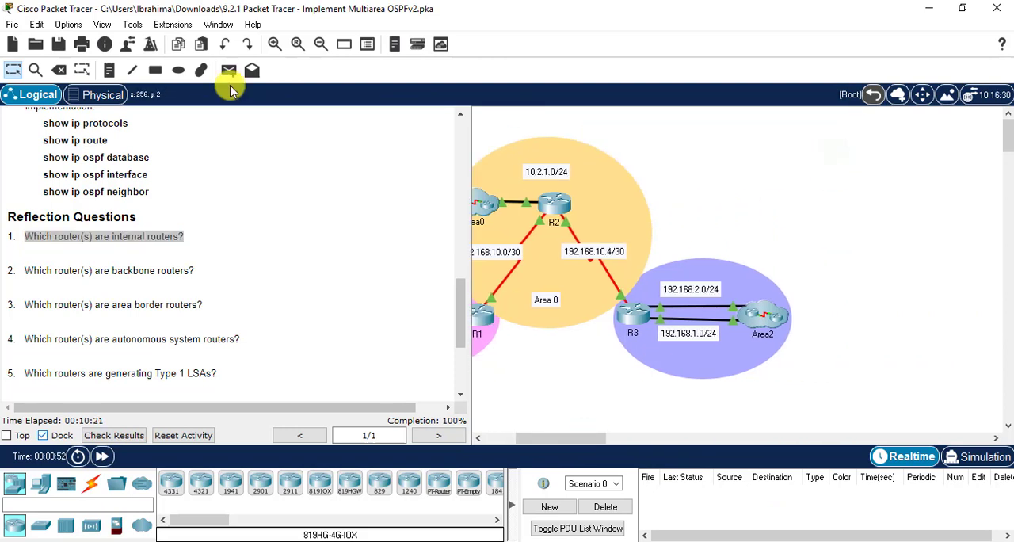
{"action": "left_click", "coordinate": [110, 70]}
{"action": "left_click", "coordinate": [830, 146]}
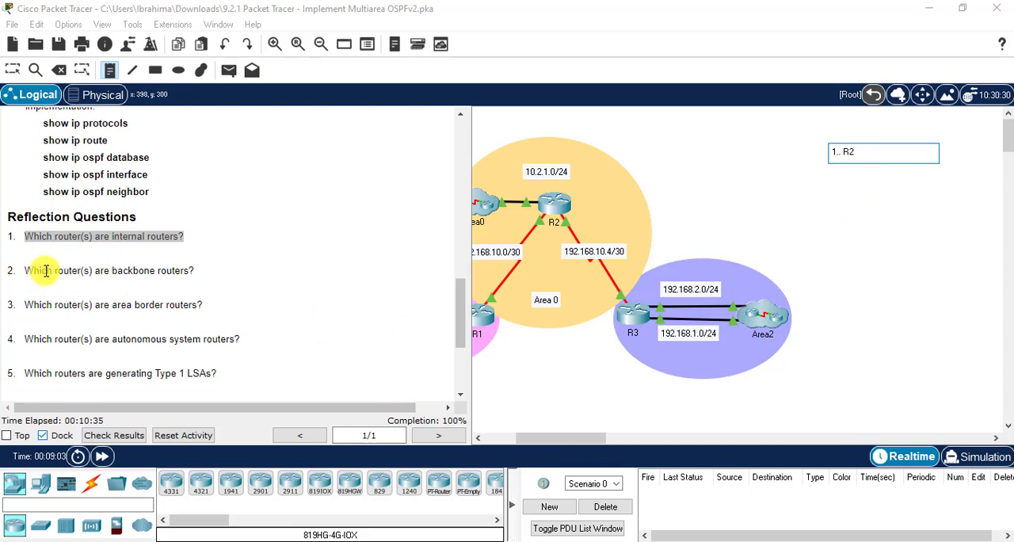
- Highlight the backbone routers question and answer it with a note reading "2. R1,R2 and R3" below the first note
{"action": "left_click_drag", "start_coordinate": [30, 272], "coordinate": [198, 270]}
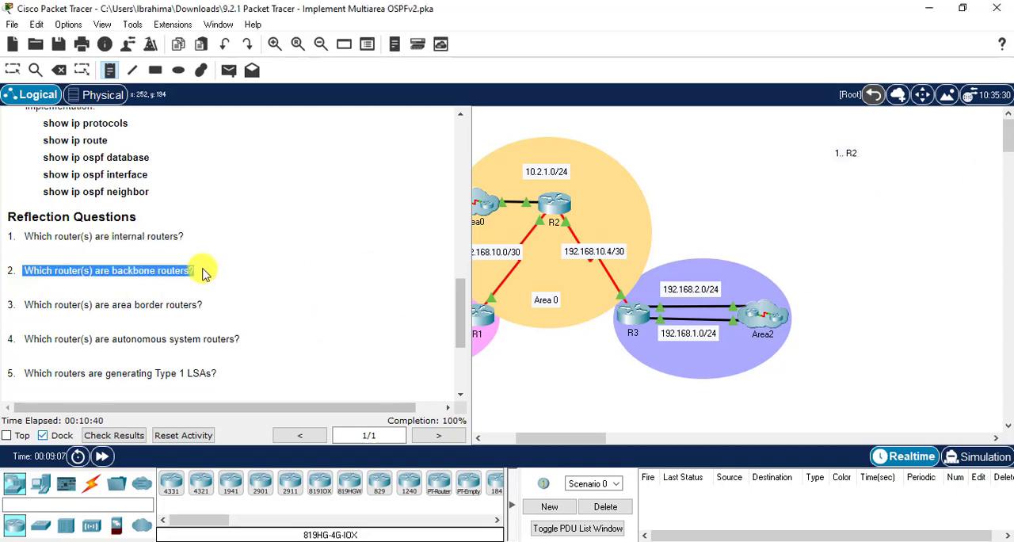
{"action": "left_click", "coordinate": [843, 178]}
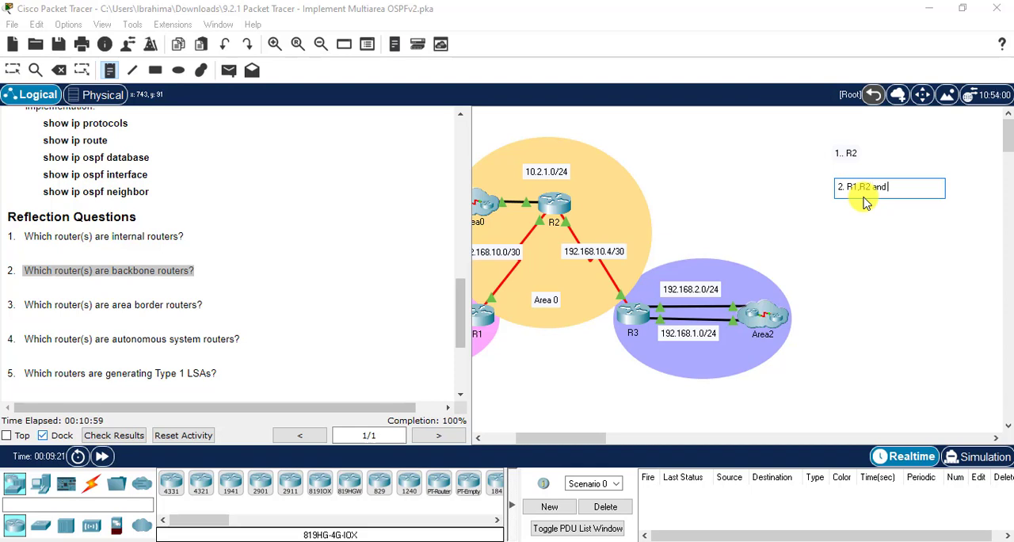
{"action": "type", "text": "3"}
- Answer the area border routers question with a note reading "3. R1 and R3" and bring the remaining reflection questions into view
{"action": "left_click", "coordinate": [865, 231]}
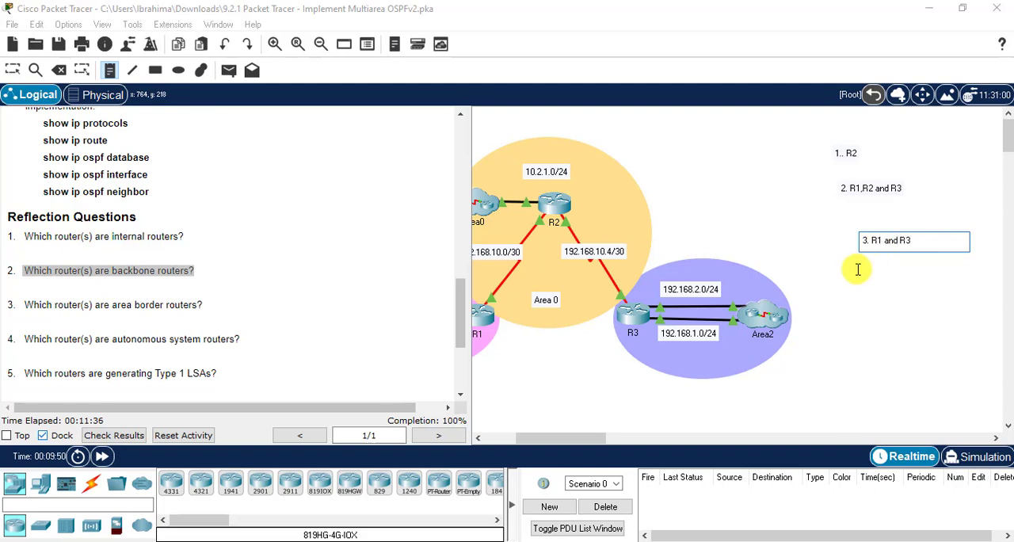
{"action": "left_click", "coordinate": [856, 274]}
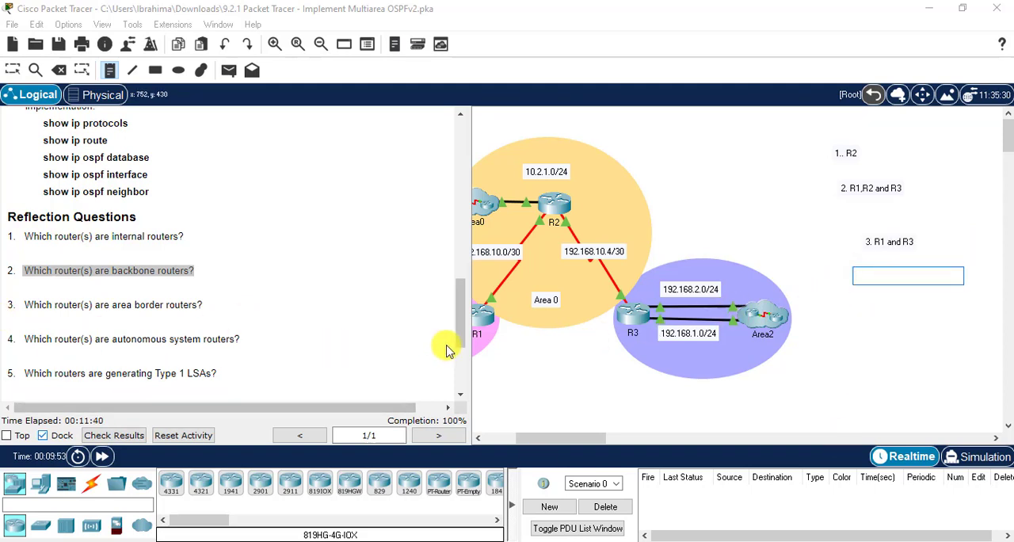
{"action": "left_click_drag", "start_coordinate": [459, 322], "coordinate": [441, 355]}
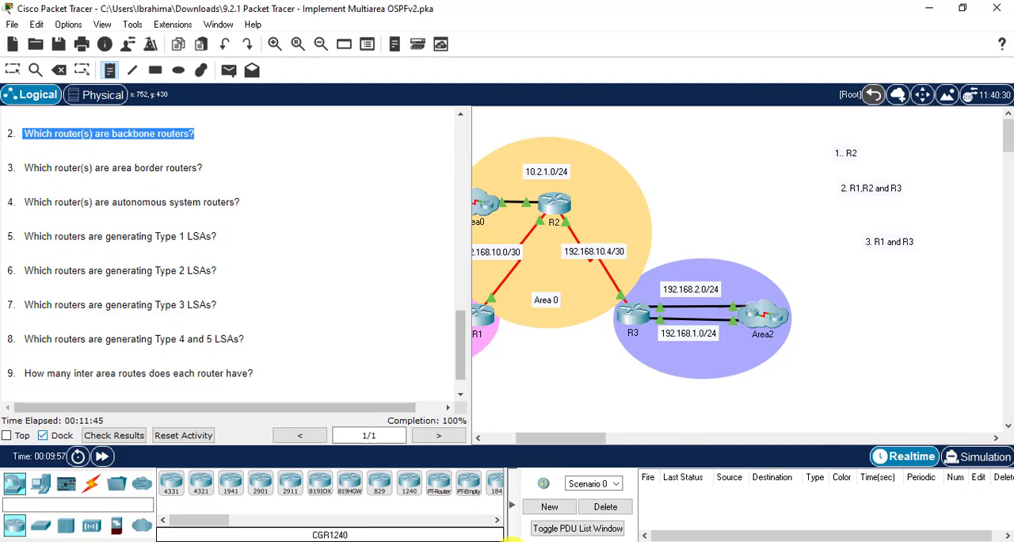